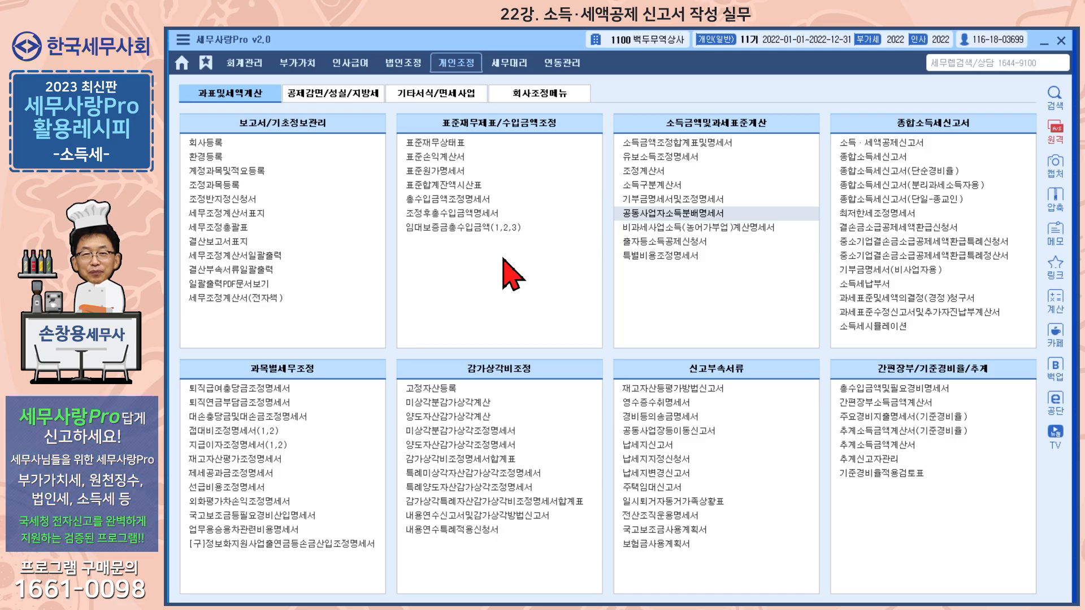
Review the 조정계산서 and the joint-business income distribution statement (공동사업자소득분배명세서), closing each form after viewing.
{"action": "left_click", "coordinate": [657, 172]}
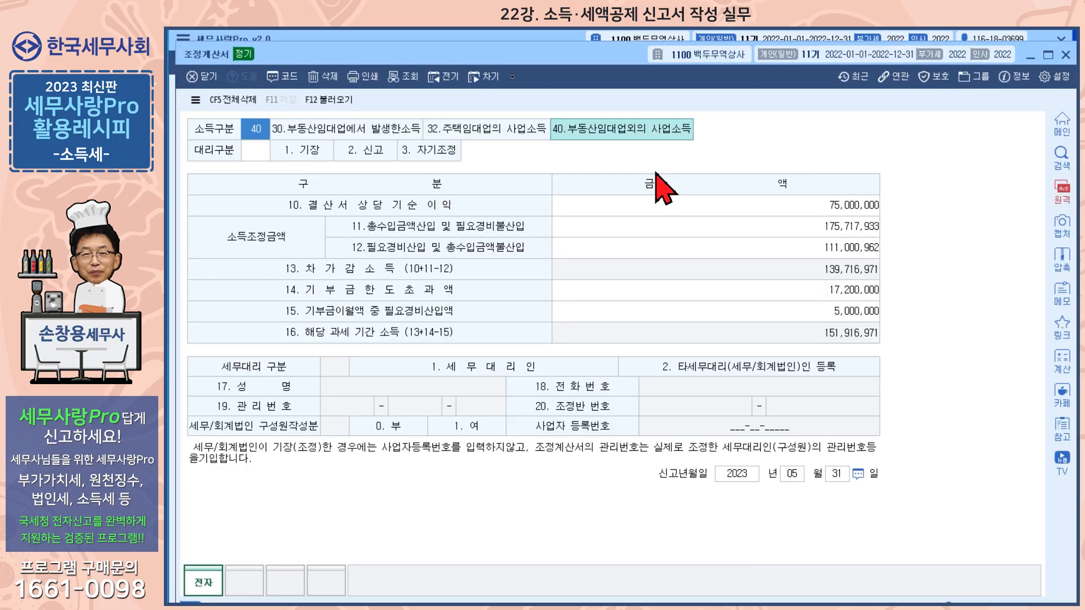
{"action": "left_click", "coordinate": [1066, 55]}
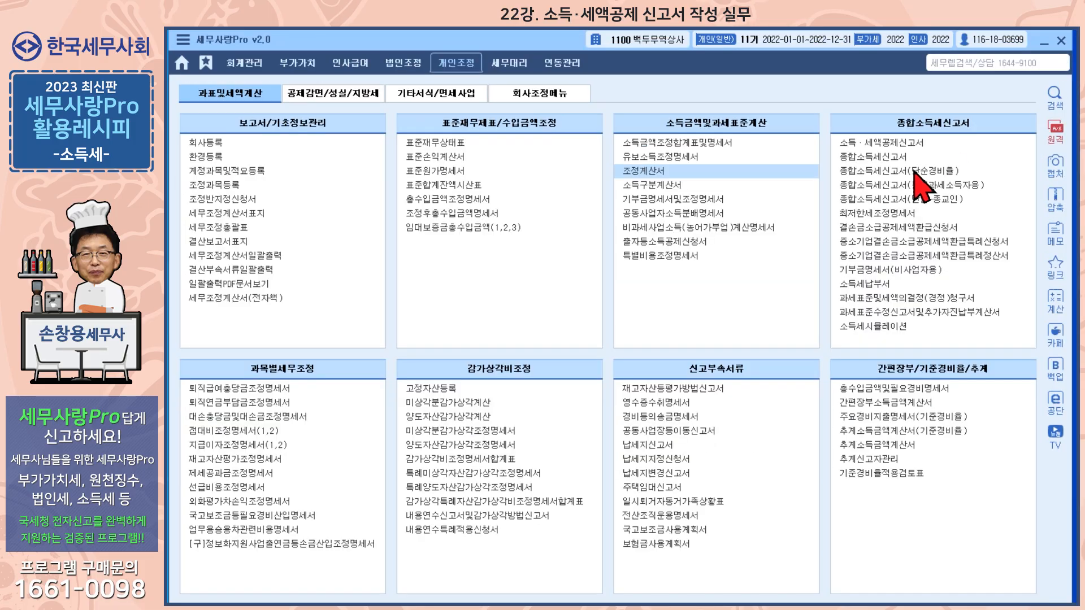
{"action": "left_click", "coordinate": [687, 215]}
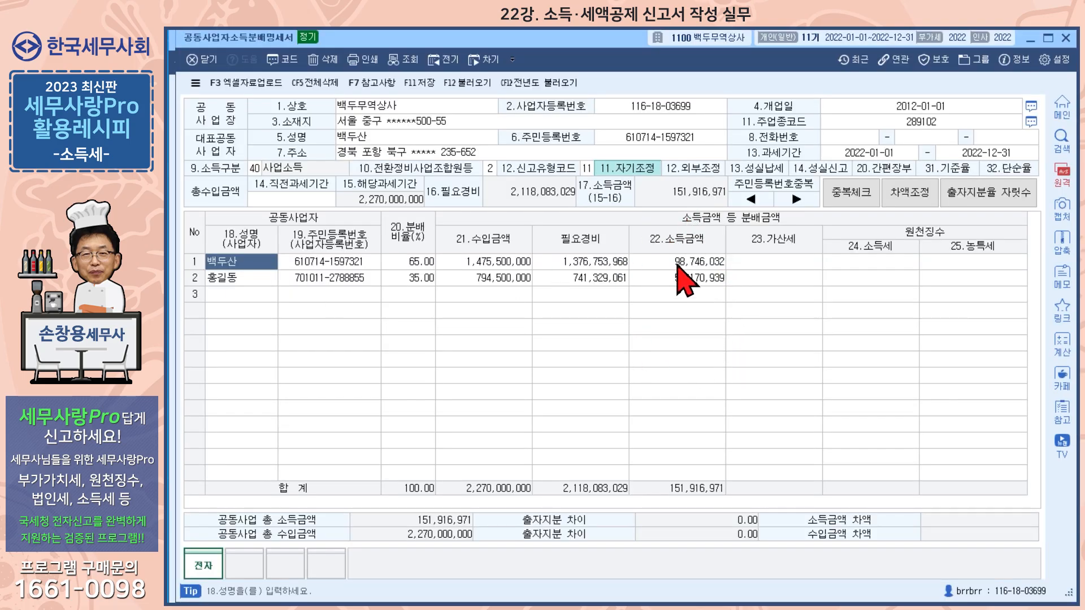
{"action": "left_click", "coordinate": [1065, 38]}
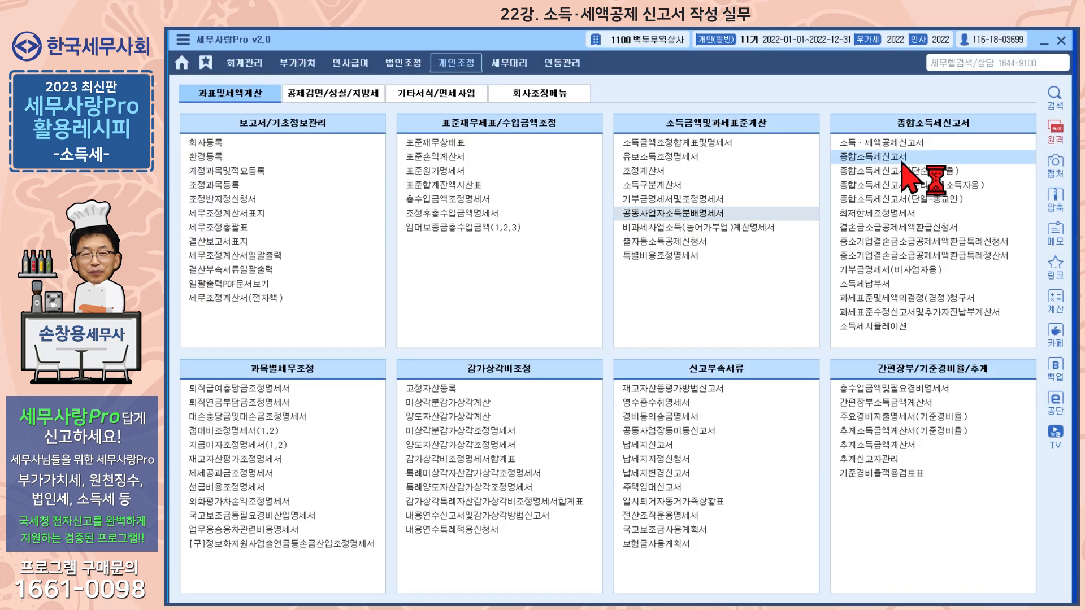
Open the 종합소득세신고서 and check the employment income entry in column 10: payer name, income code, gross income, necessary expenses and withheld income tax.
{"action": "left_click", "coordinate": [873, 156]}
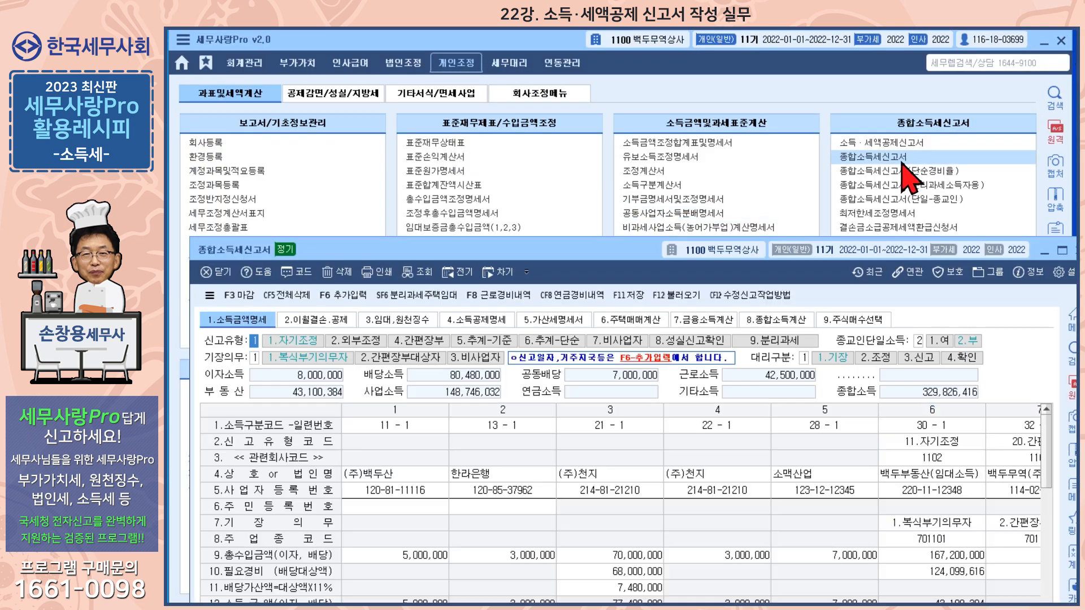
{"action": "left_click_drag", "start_coordinate": [624, 186], "coordinate": [615, 64]}
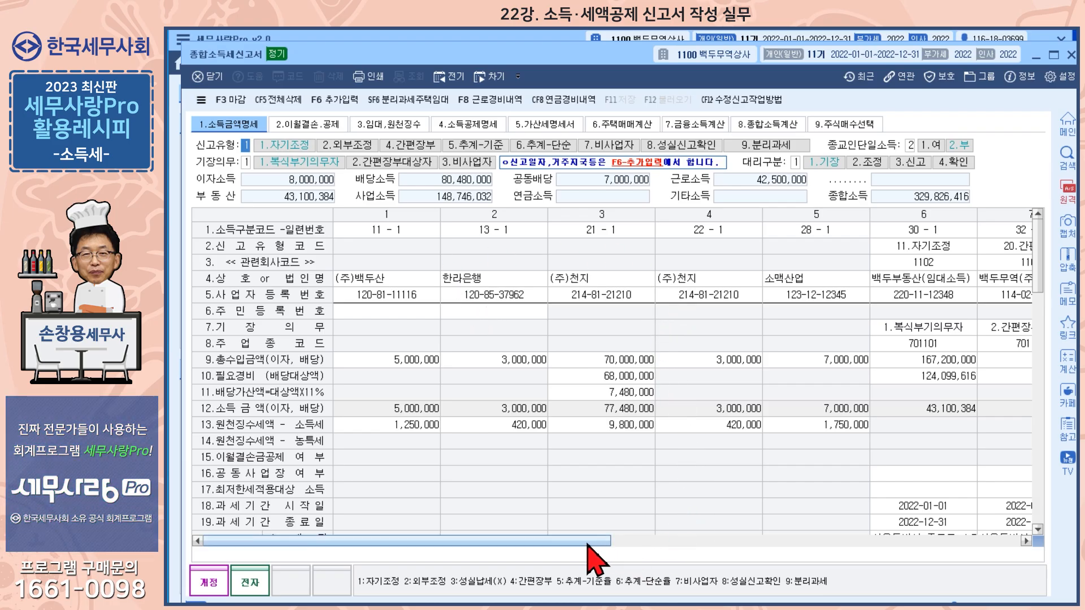
{"action": "left_click_drag", "start_coordinate": [588, 544], "coordinate": [962, 549]}
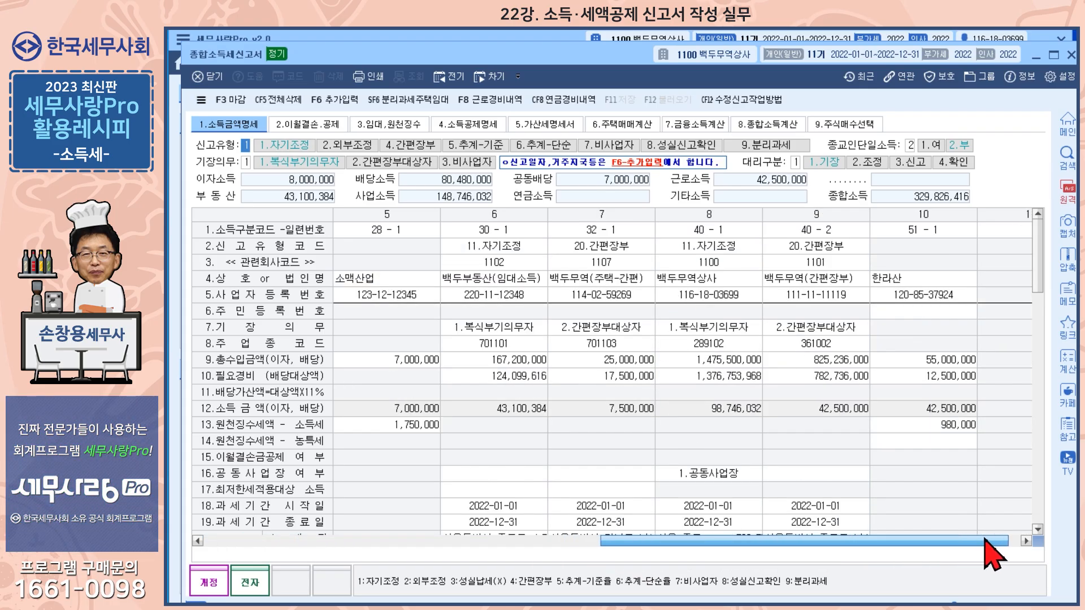
{"action": "left_click", "coordinate": [930, 279]}
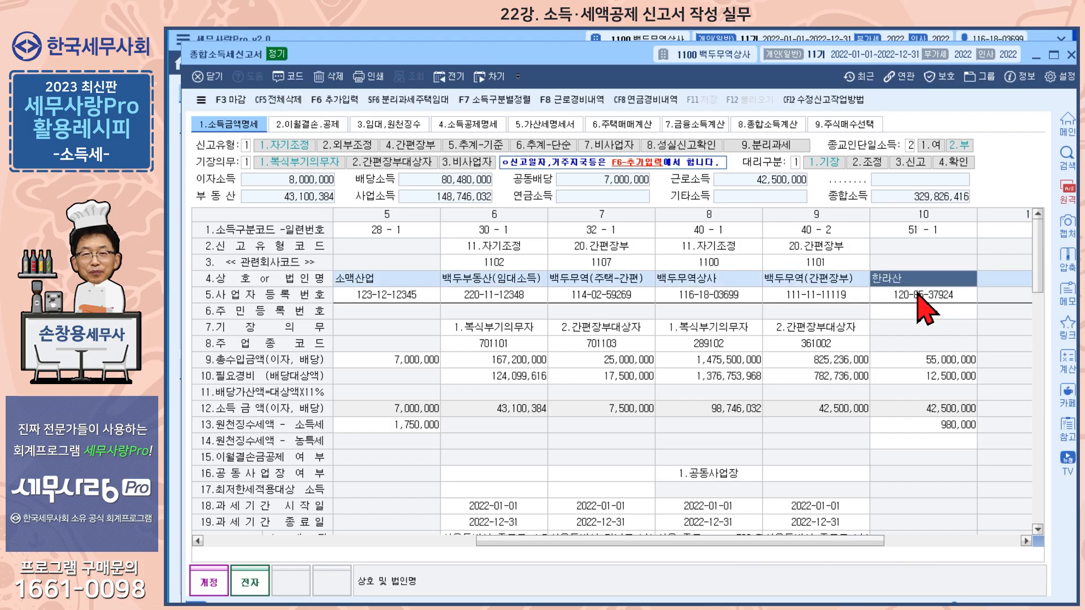
{"action": "left_click", "coordinate": [932, 230]}
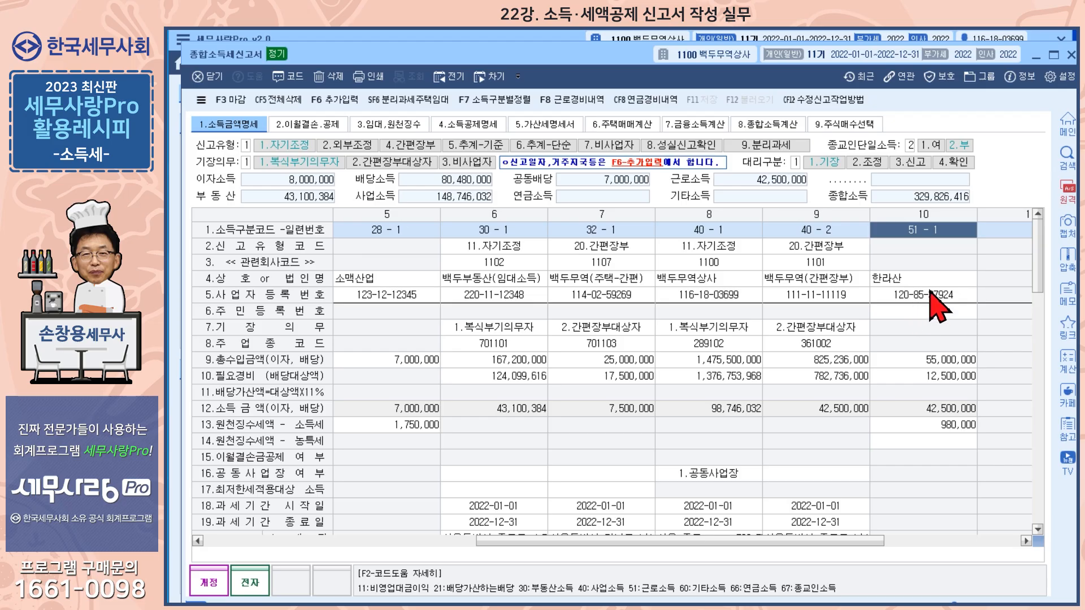
{"action": "left_click", "coordinate": [939, 363]}
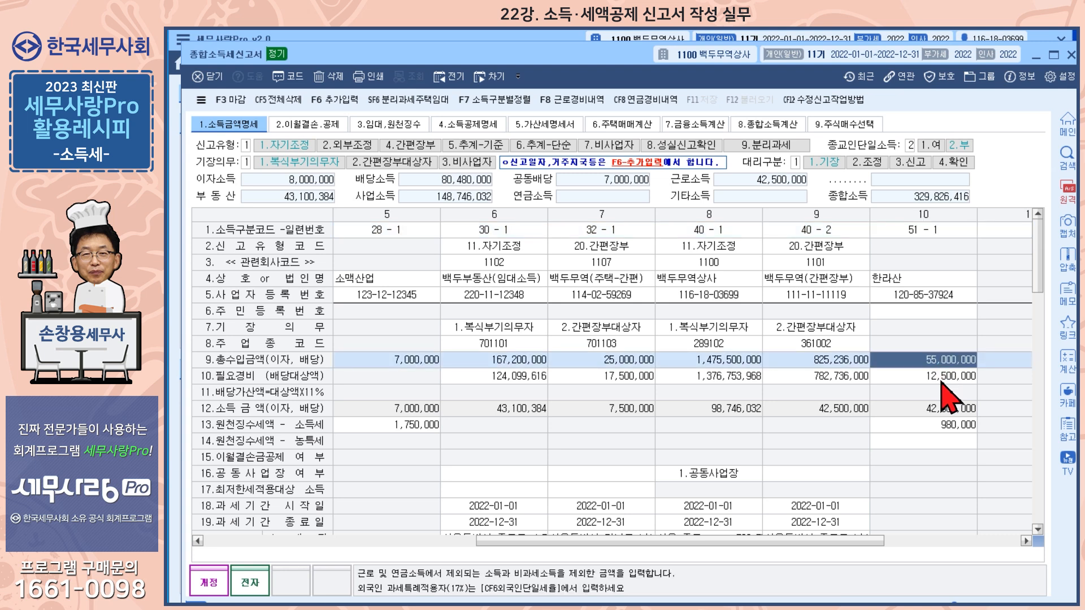
{"action": "left_click", "coordinate": [942, 380]}
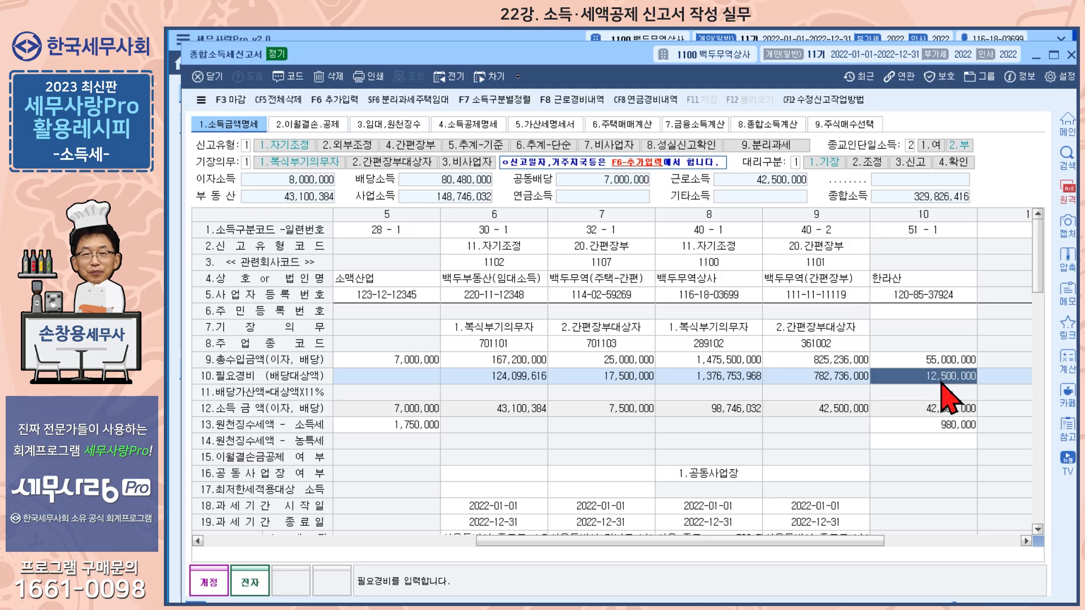
{"action": "left_click", "coordinate": [950, 429]}
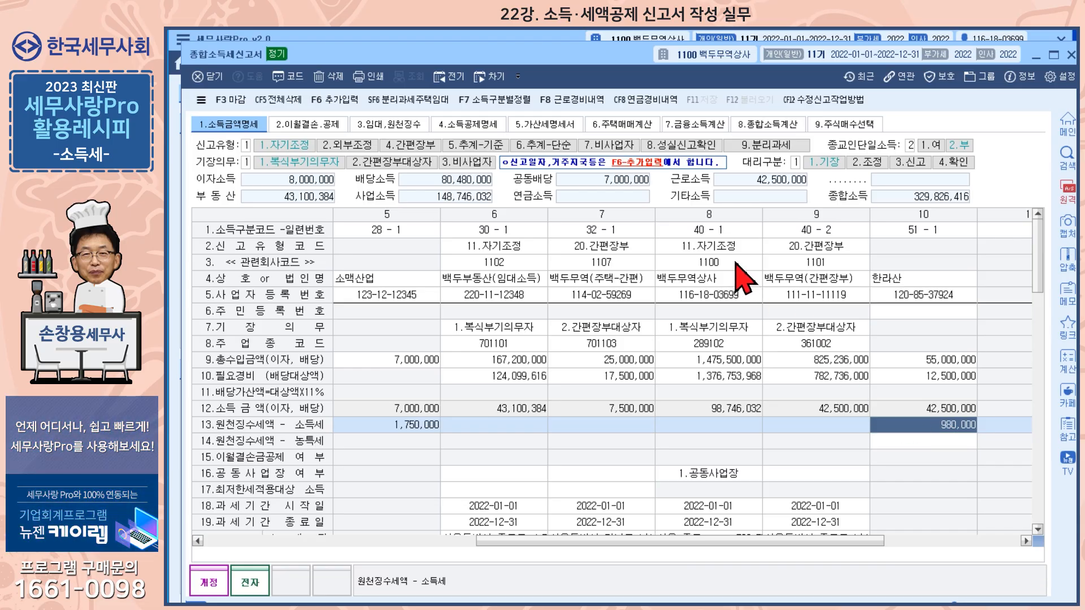
Check the filing type, income code and related company code of business income column 8, and close the 종합소득세신고서.
{"action": "left_click", "coordinate": [725, 249]}
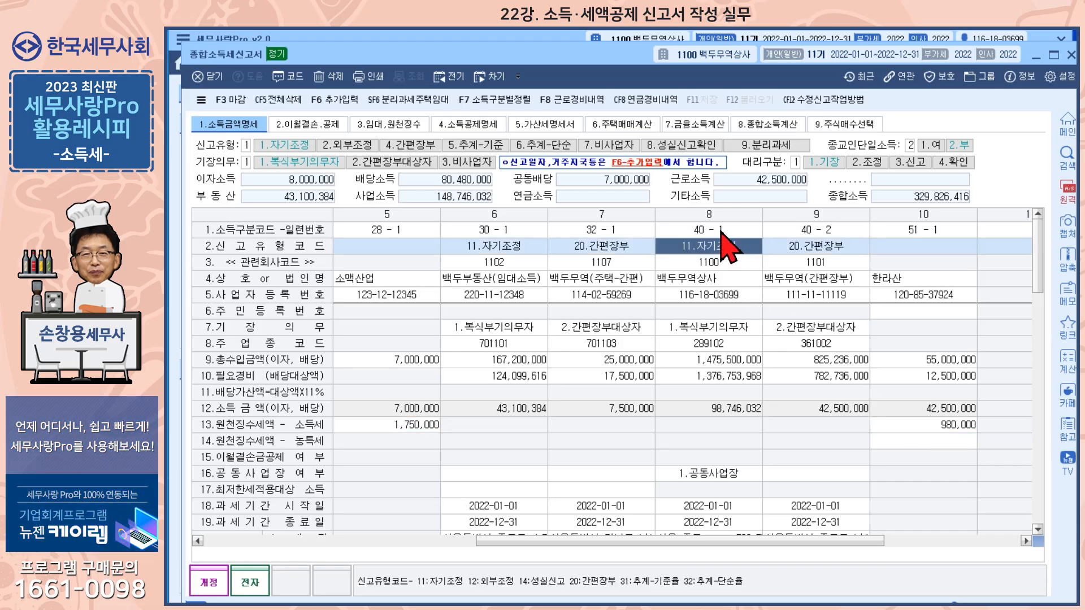
{"action": "left_click", "coordinate": [721, 232]}
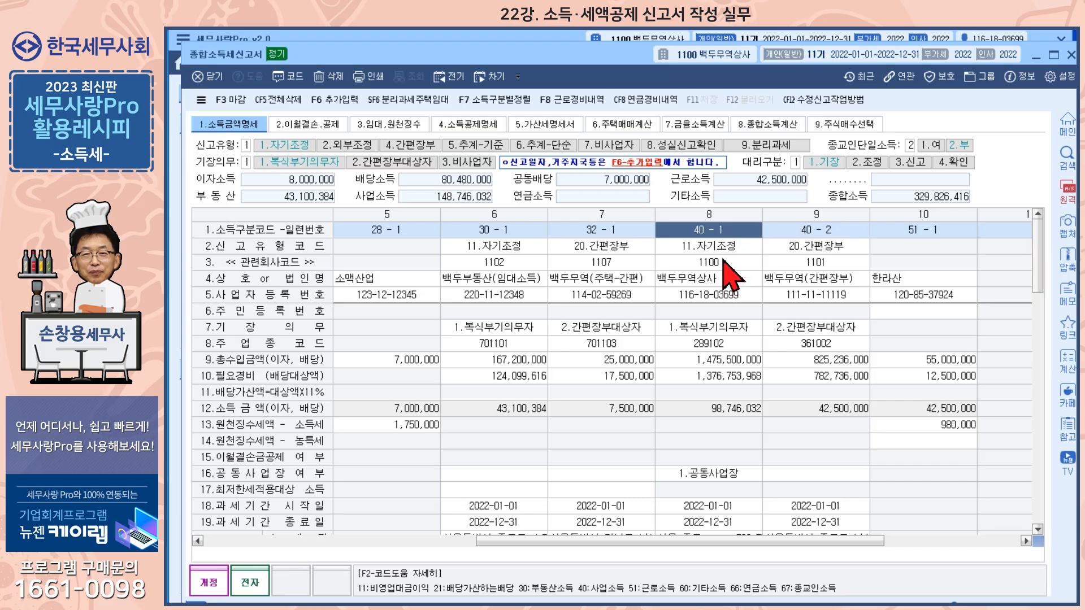
{"action": "left_click", "coordinate": [725, 261]}
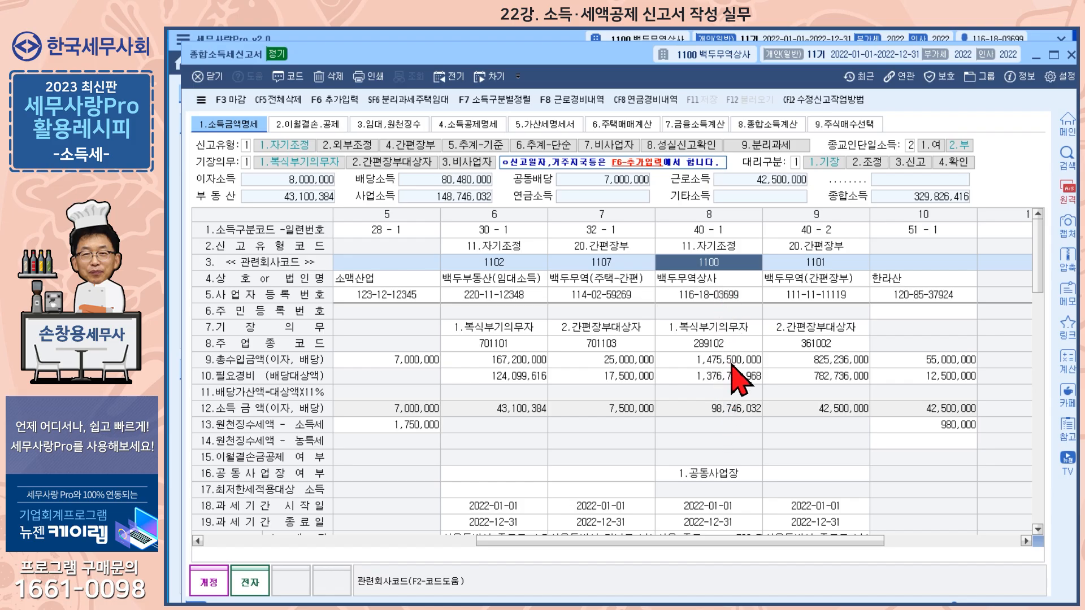
{"action": "left_click", "coordinate": [1071, 56]}
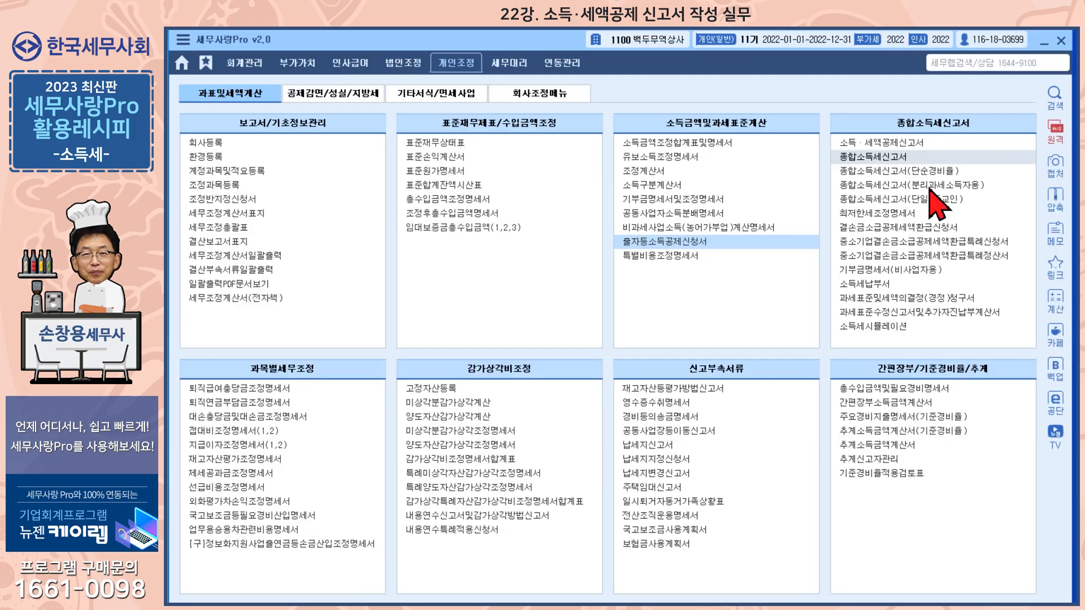
Open the 소득·세액공제신고서 and view the prior-year personal deduction import option, declining the import.
{"action": "left_click", "coordinate": [873, 144]}
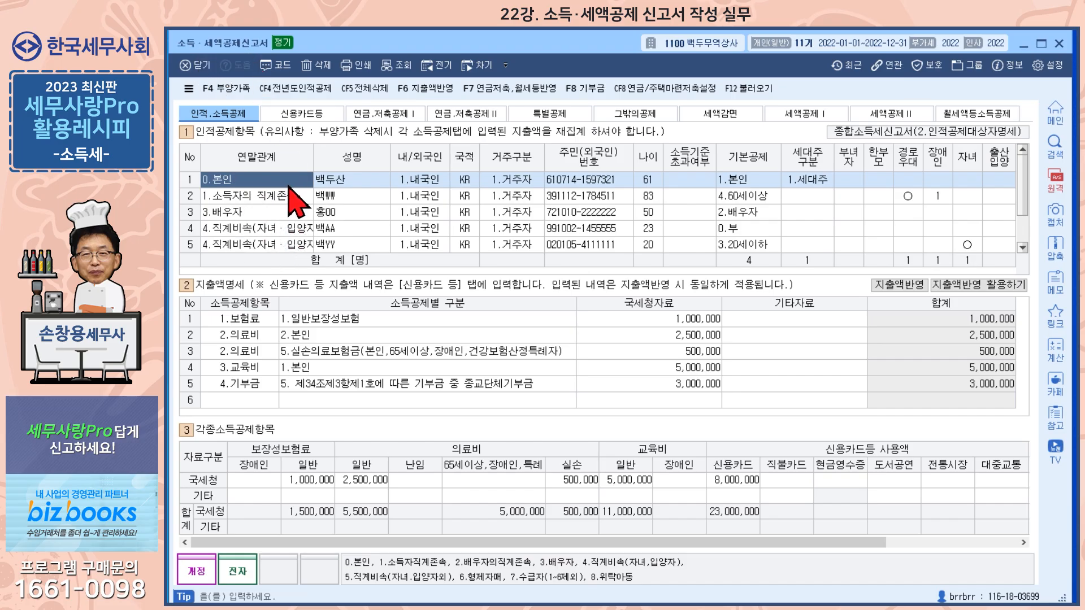
{"action": "left_click", "coordinate": [293, 93]}
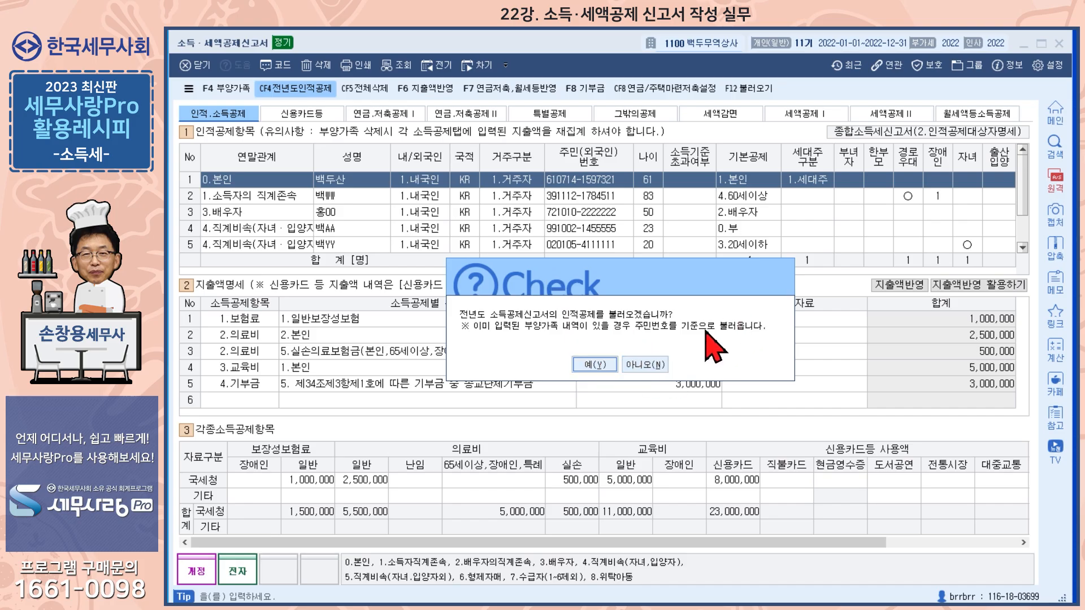
{"action": "left_click", "coordinate": [650, 366]}
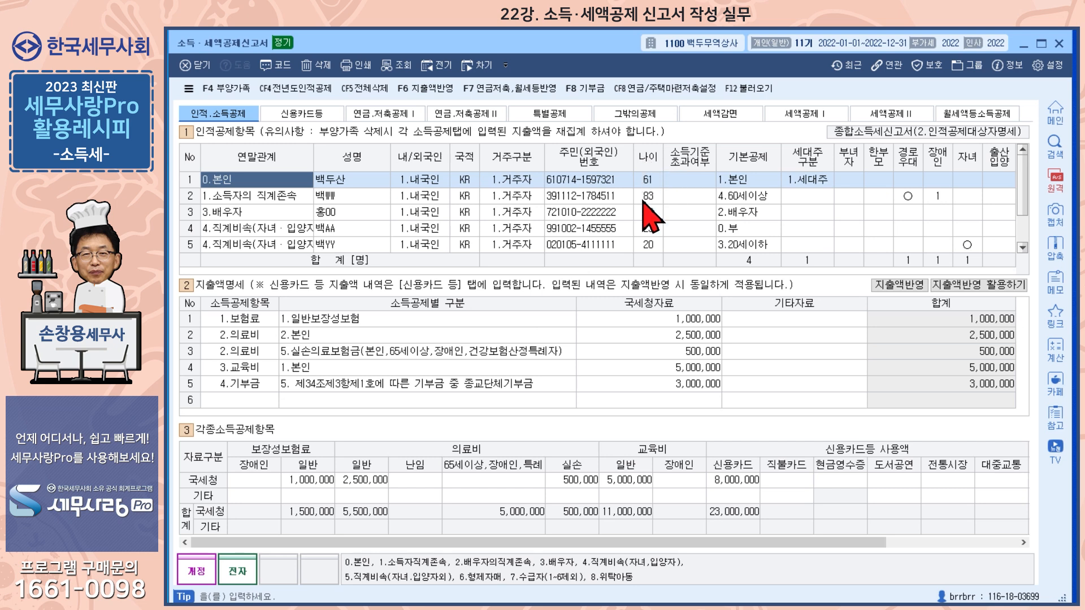
Check the income-limit-exceeded choices for the lineal ascendant and sort the dependants by basic deduction.
{"action": "left_click", "coordinate": [692, 182]}
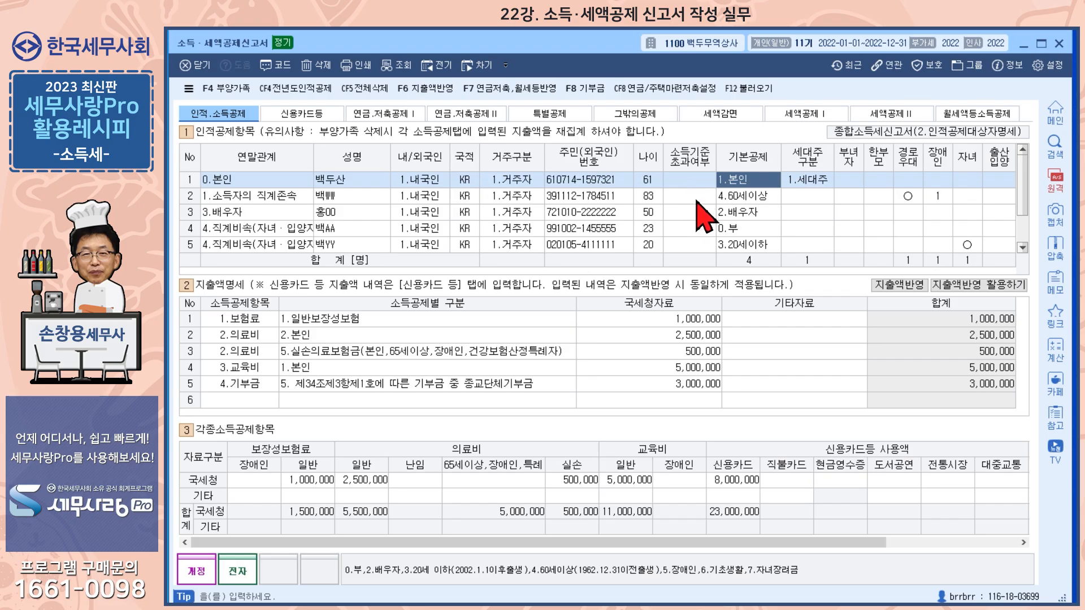
{"action": "left_click", "coordinate": [736, 195]}
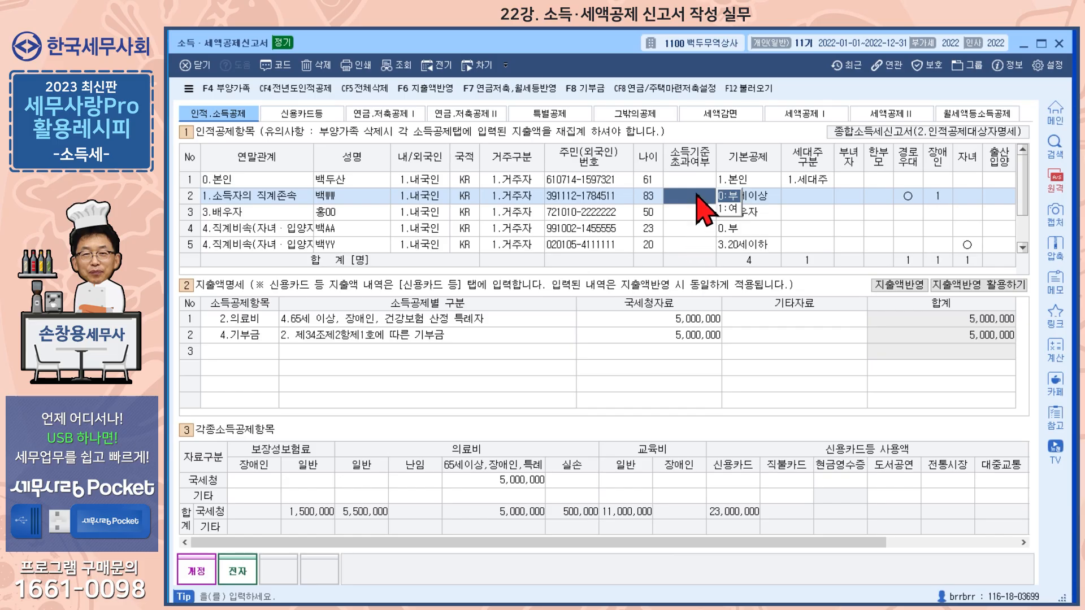
{"action": "left_click", "coordinate": [764, 161]}
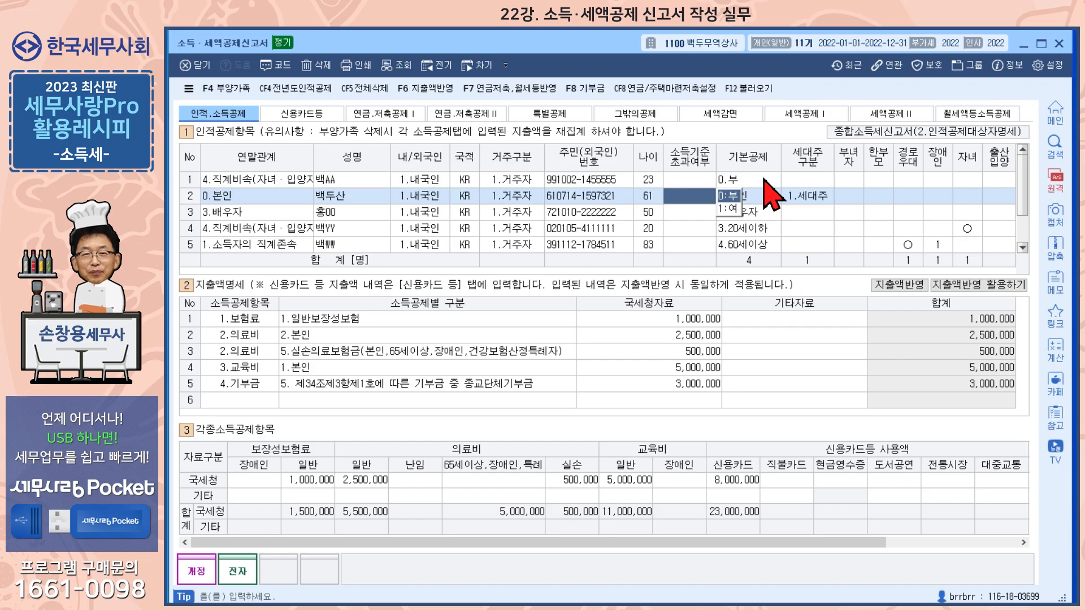
{"action": "left_click", "coordinate": [758, 162]}
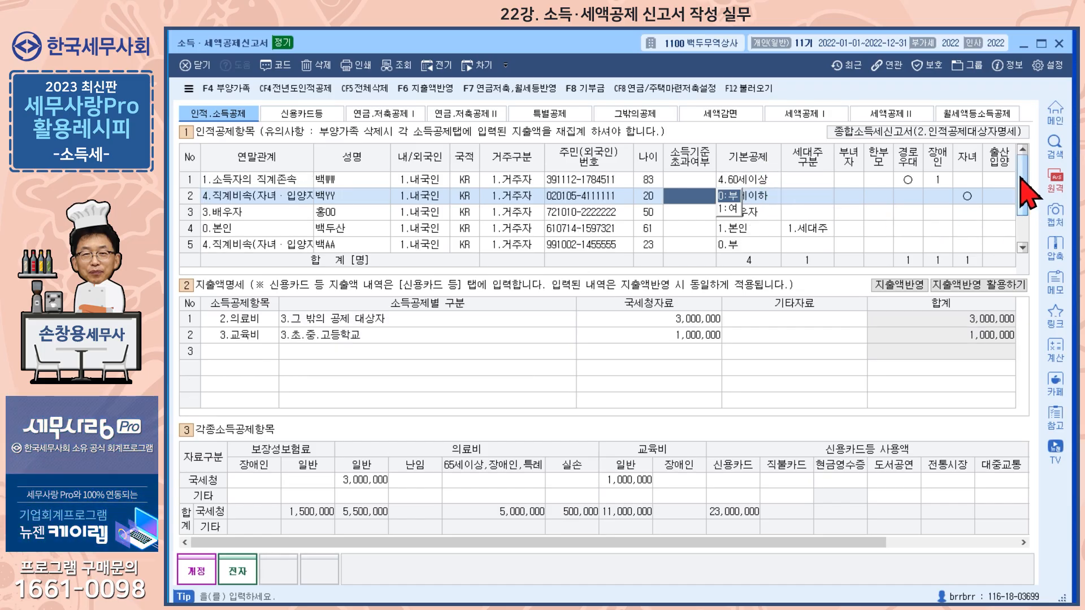
Review the basic deduction category of the taxpayer, the spouse, the 20-year-old child and the lineal ascendant.
{"action": "left_click", "coordinate": [759, 229]}
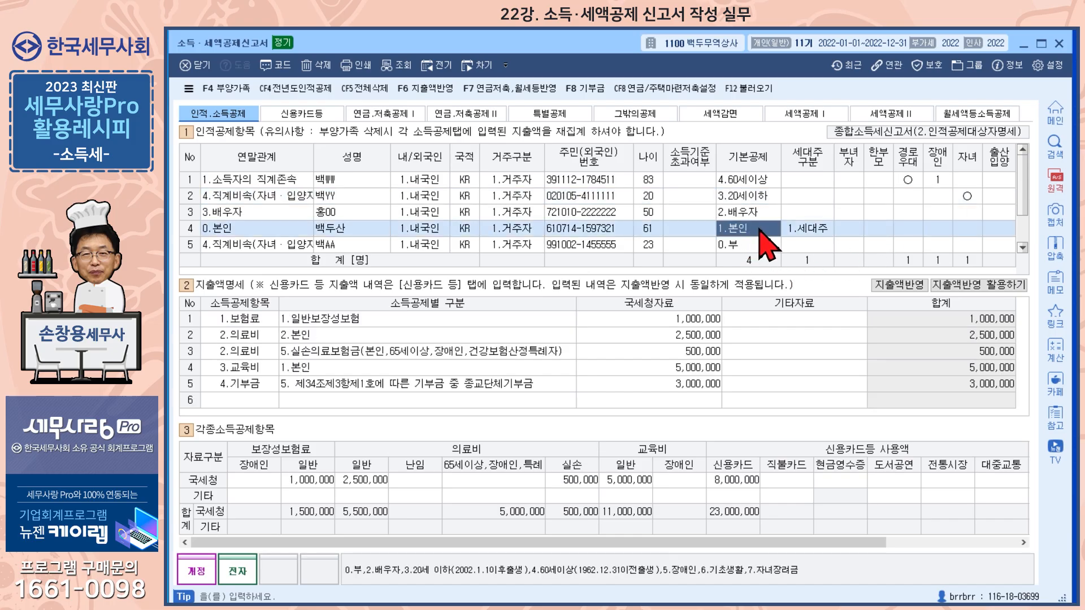
{"action": "left_click", "coordinate": [761, 214]}
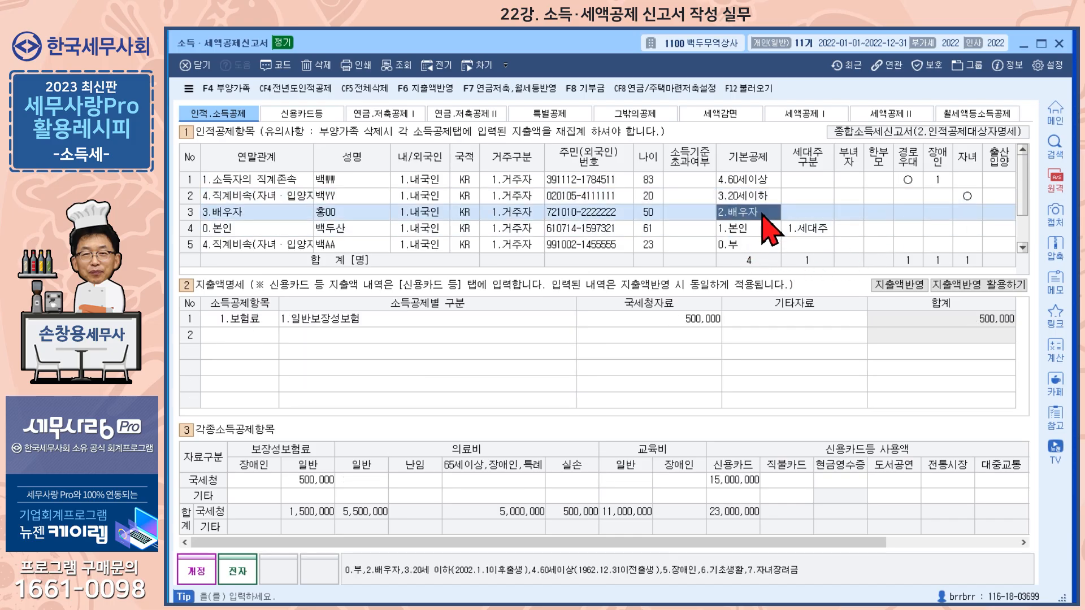
{"action": "left_click", "coordinate": [764, 201]}
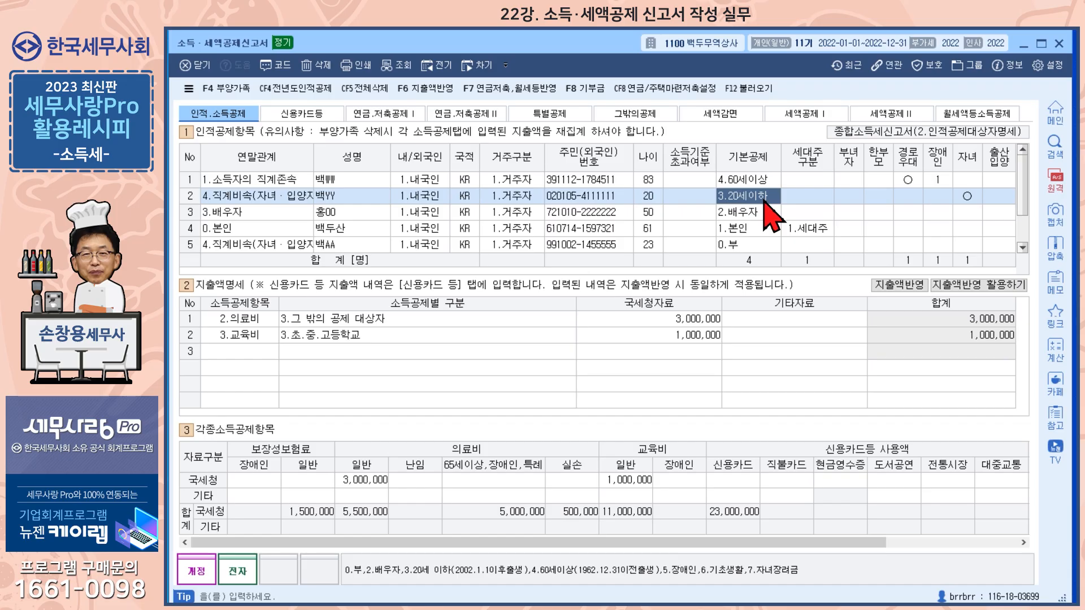
{"action": "left_click", "coordinate": [764, 180]}
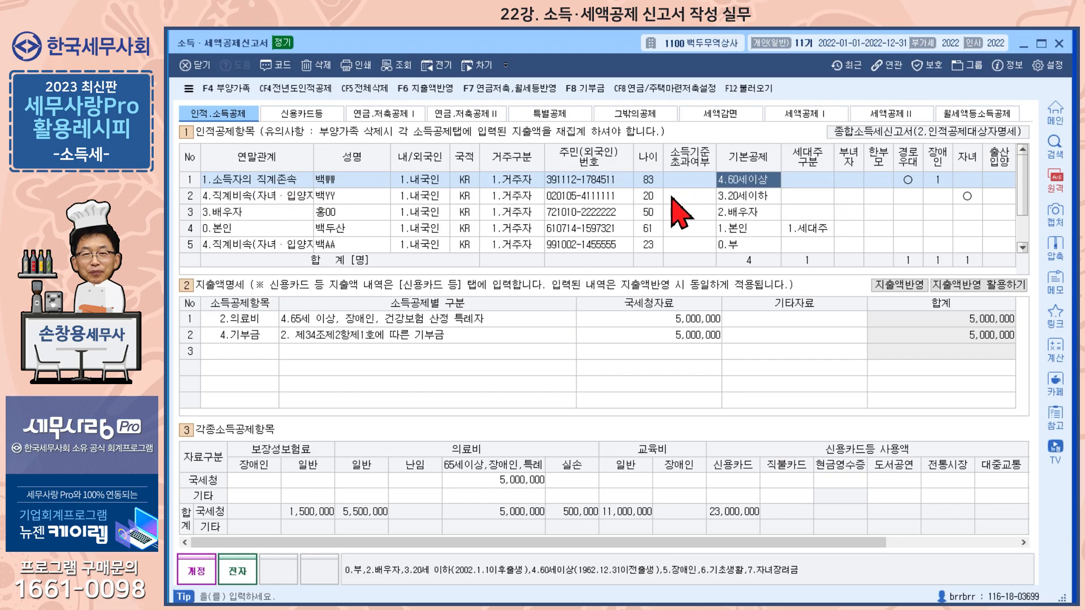
Set the lineal ascendant's disability deduction to option 1, a disabled person under the 장애인복지법.
{"action": "left_click", "coordinate": [937, 180]}
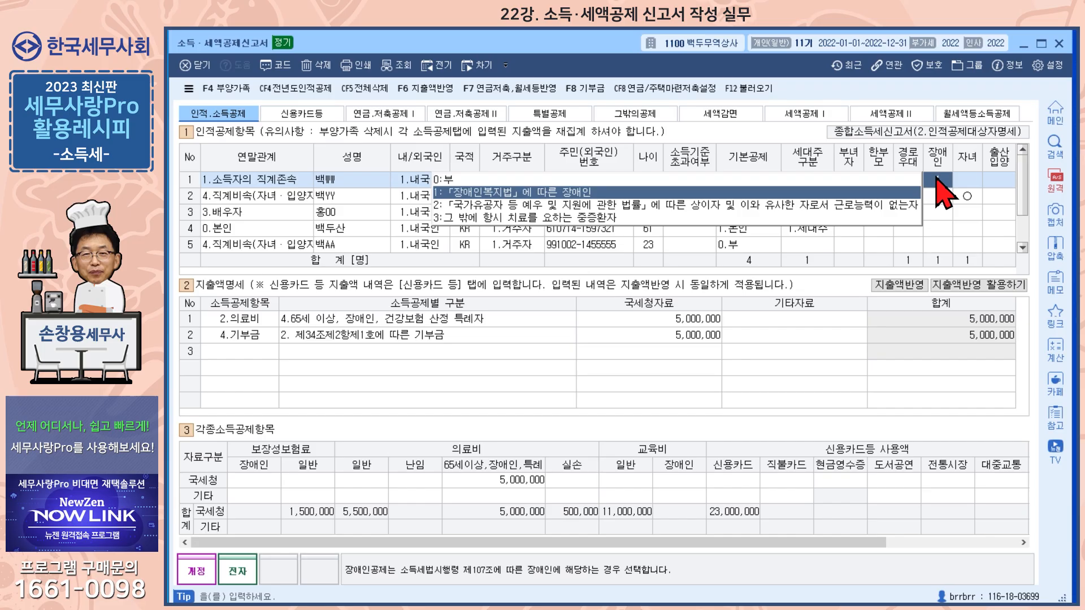
{"action": "type", "text": "1"}
{"action": "key", "text": "Return"}
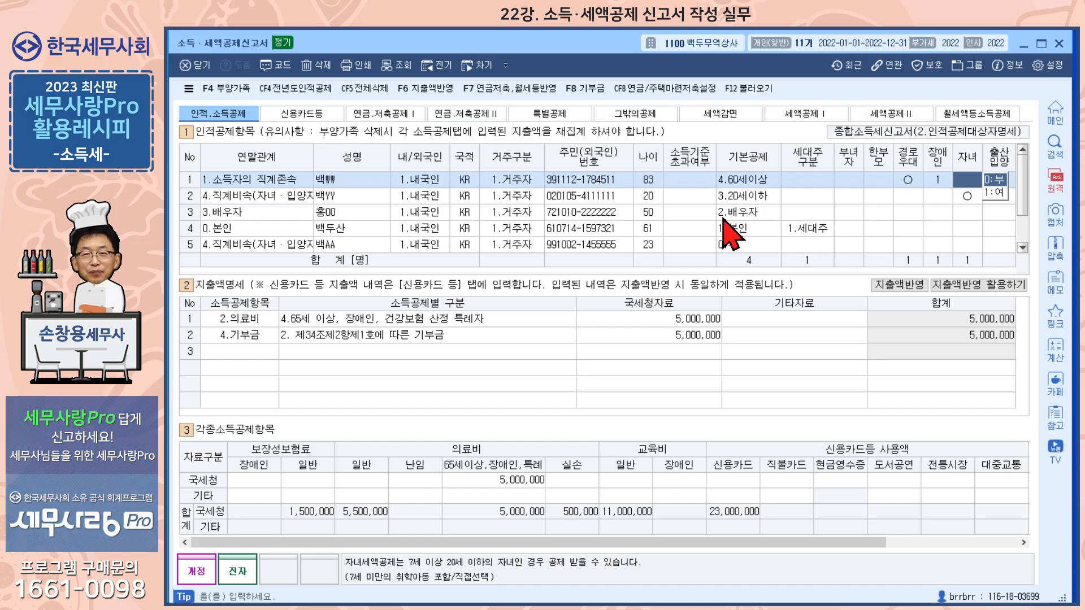
Select the 23-year-old child's row to review the basic deduction status and the expenses entered for that dependant.
{"action": "scroll", "coordinate": [725, 225], "scroll_direction": "down", "scroll_amount": 1}
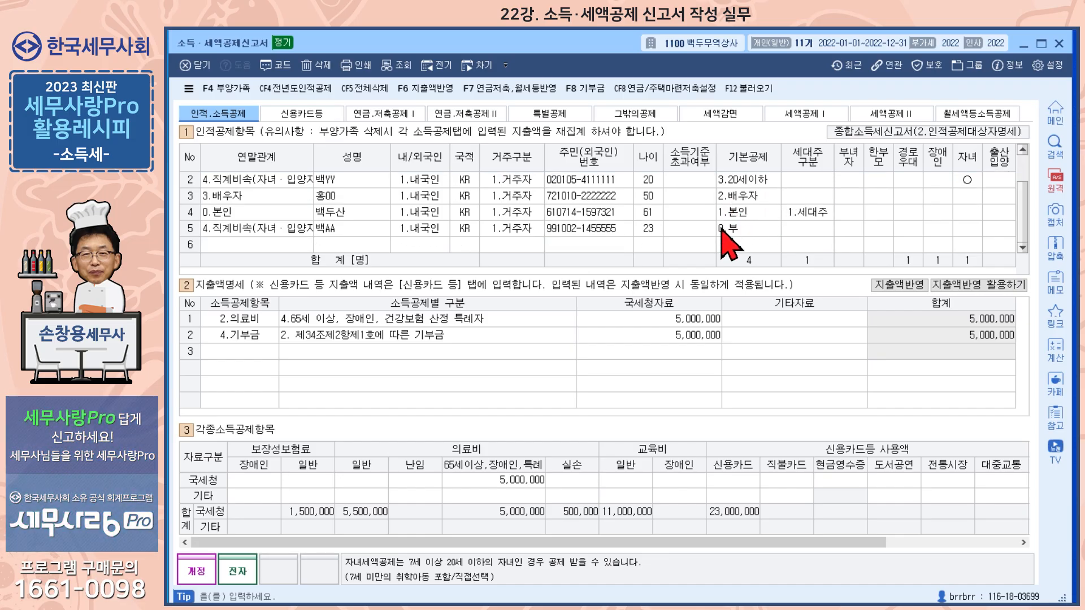
{"action": "left_click", "coordinate": [241, 228]}
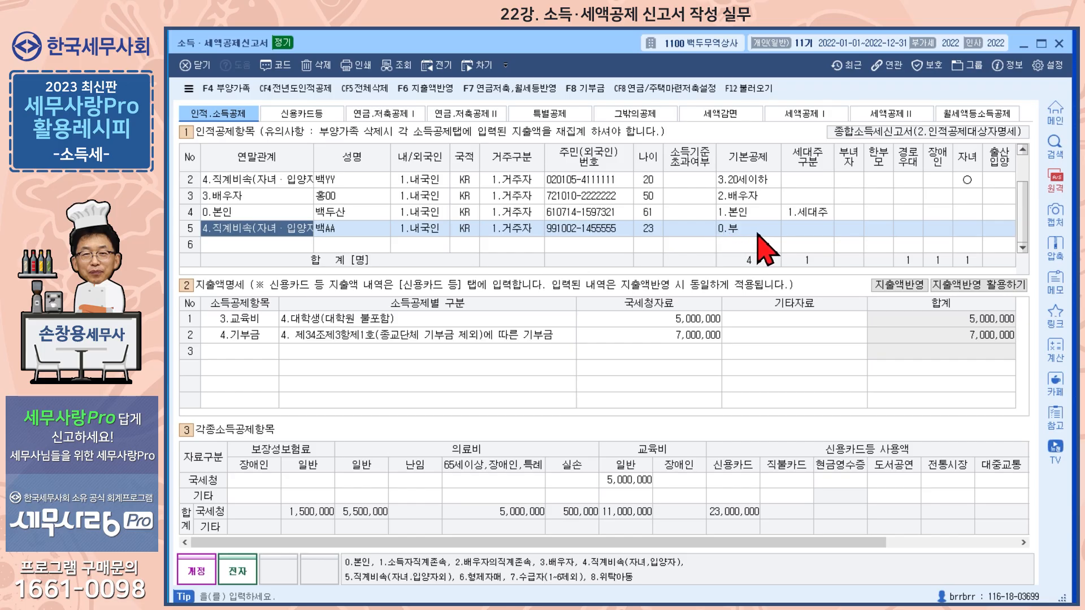
{"action": "scroll", "coordinate": [765, 249], "scroll_direction": "up", "scroll_amount": 1}
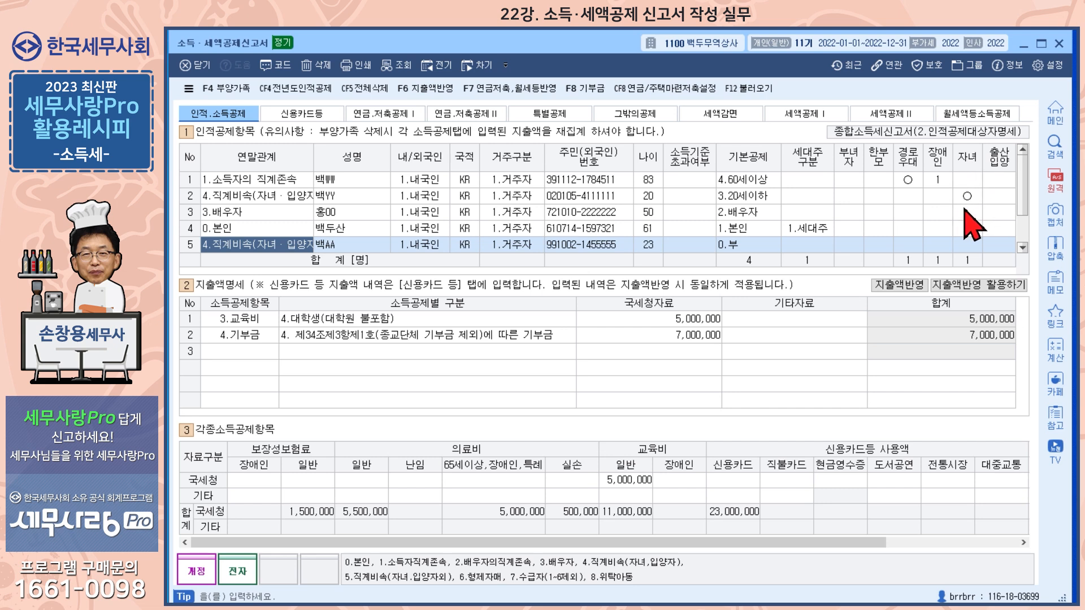
Sort the dependants by household-head status (세대주구분) so the taxpayer's own row comes first.
{"action": "scroll", "coordinate": [974, 218], "scroll_direction": "down", "scroll_amount": 1}
{"action": "left_click", "coordinate": [809, 155]}
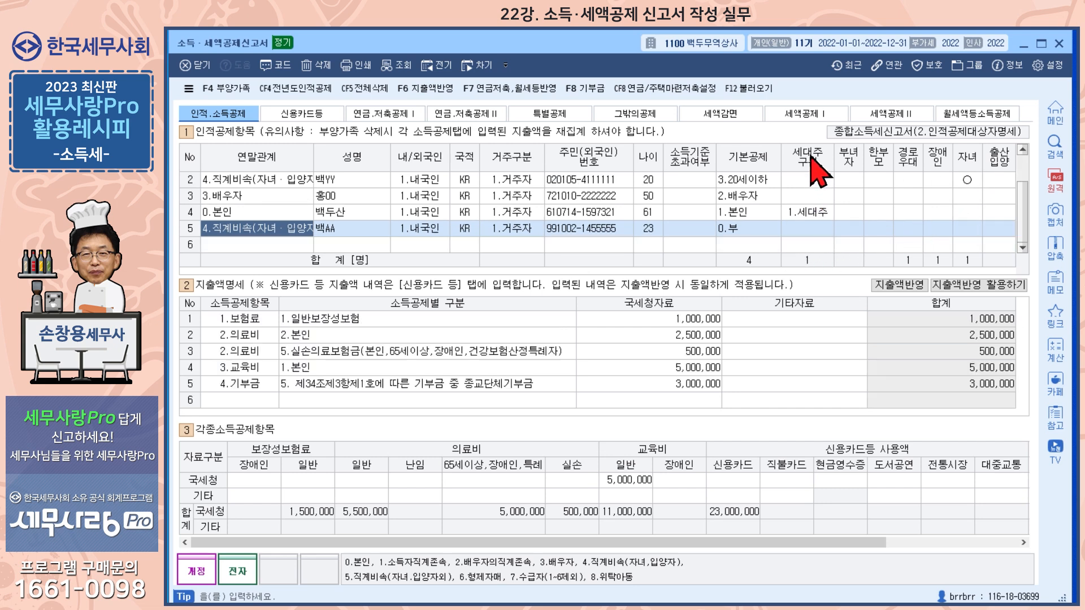
{"action": "left_click", "coordinate": [806, 154]}
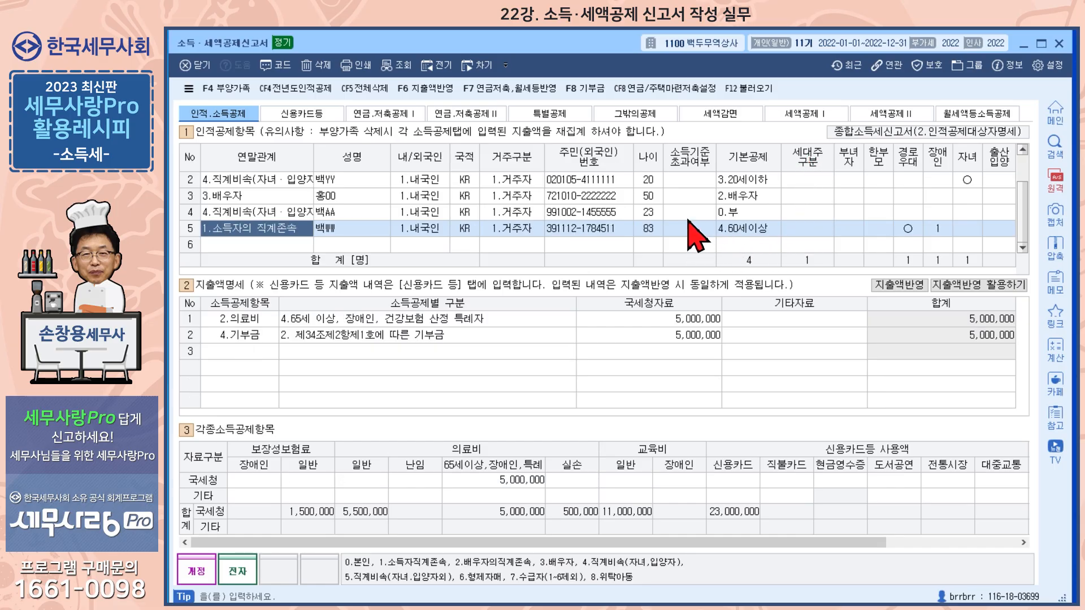
{"action": "scroll", "coordinate": [688, 217], "scroll_direction": "up", "scroll_amount": 1}
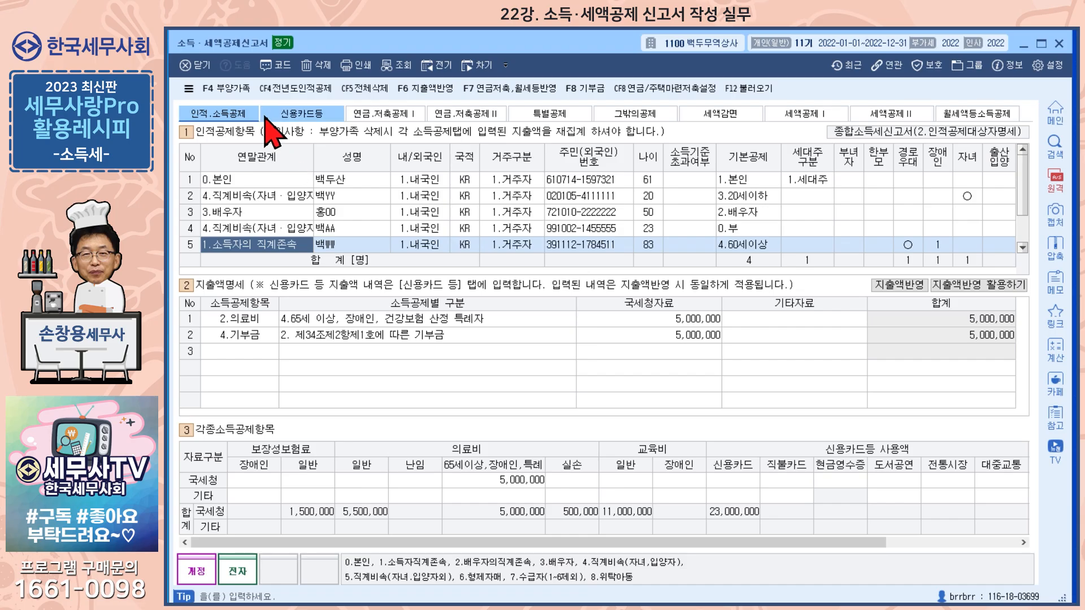
Review the taxpayer's own expense entries, from insurance to the religious donation, and the credit card amounts per family member.
{"action": "left_click", "coordinate": [259, 180]}
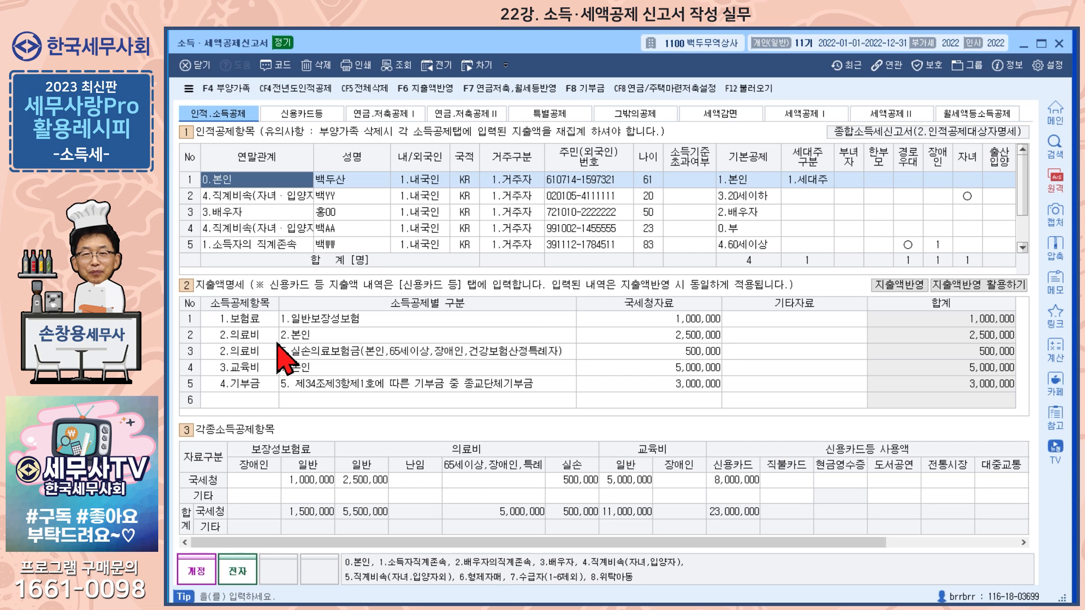
{"action": "left_click", "coordinate": [234, 320]}
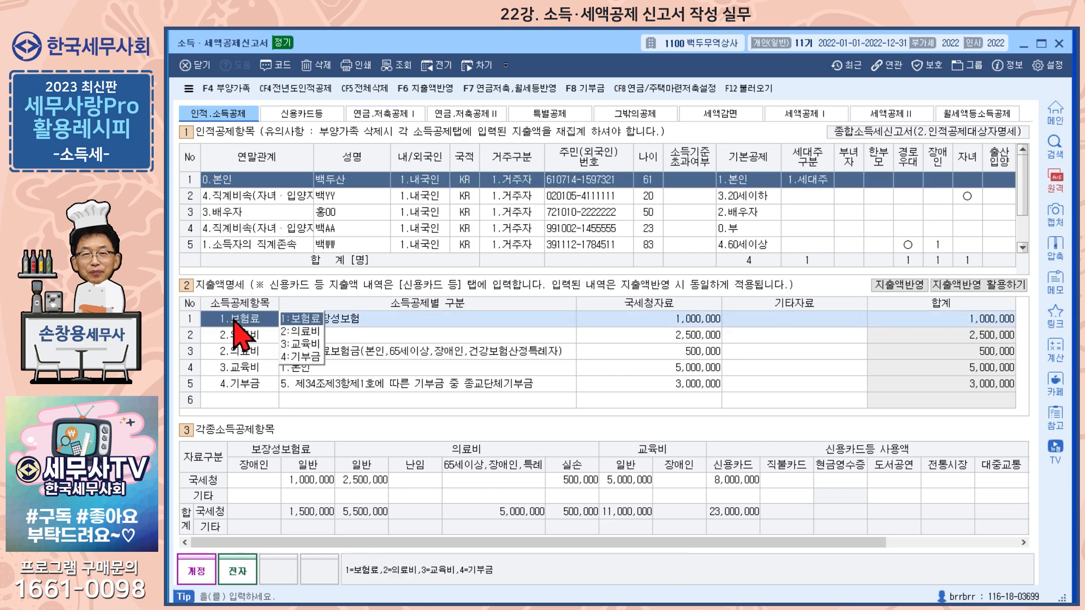
{"action": "key", "text": "Return"}
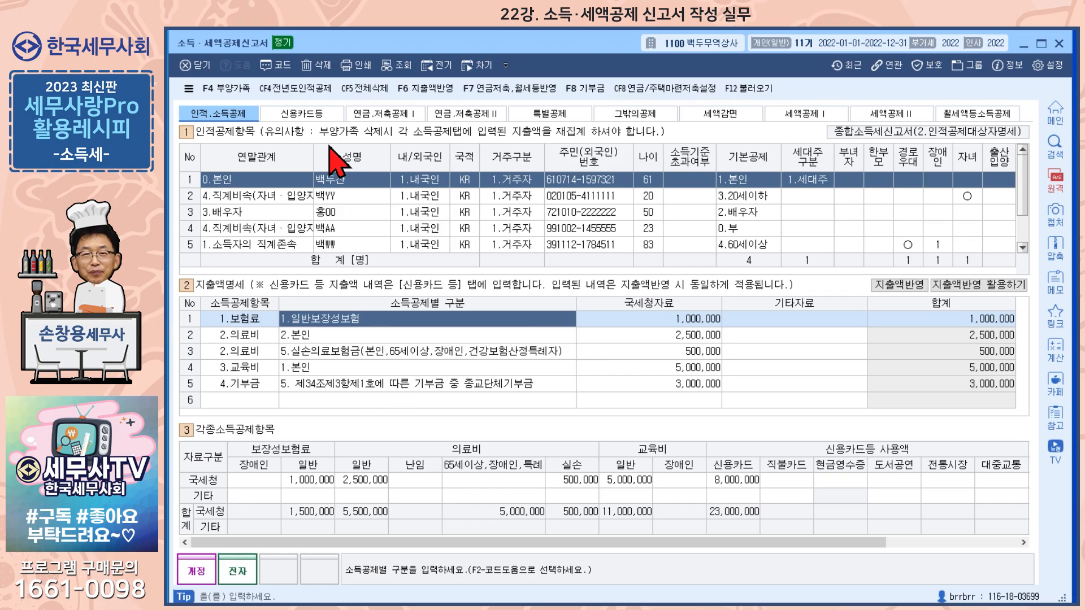
{"action": "left_click", "coordinate": [322, 114]}
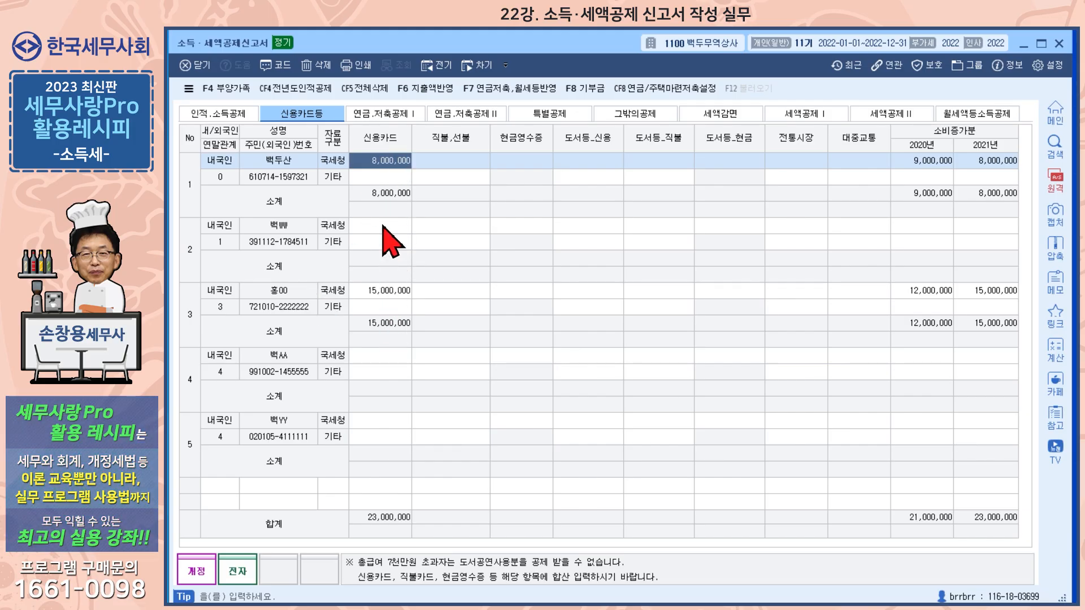
{"action": "left_click", "coordinate": [232, 117]}
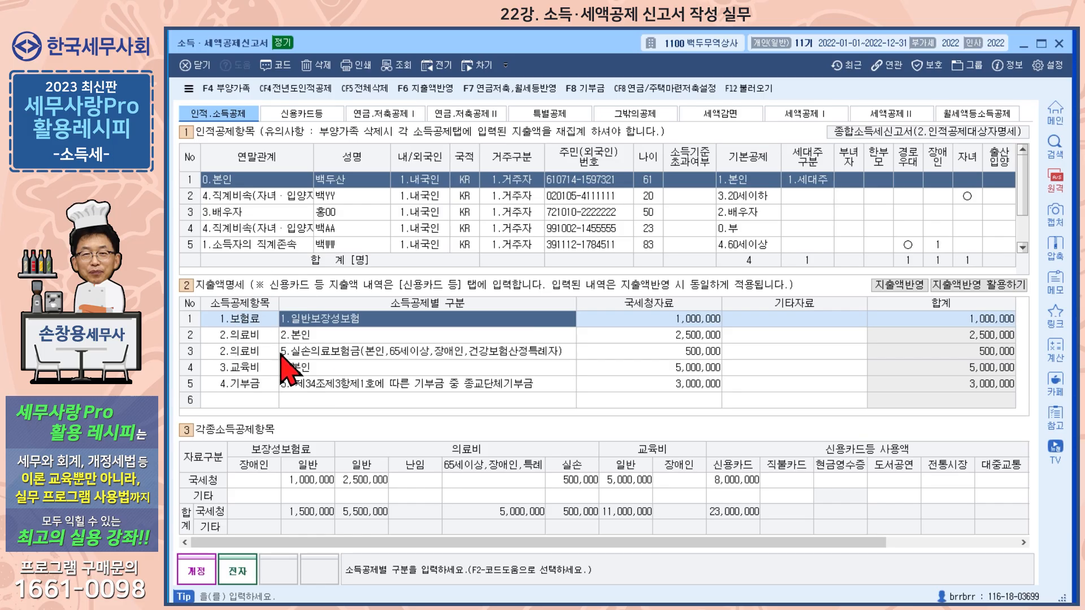
{"action": "left_click", "coordinate": [385, 383]}
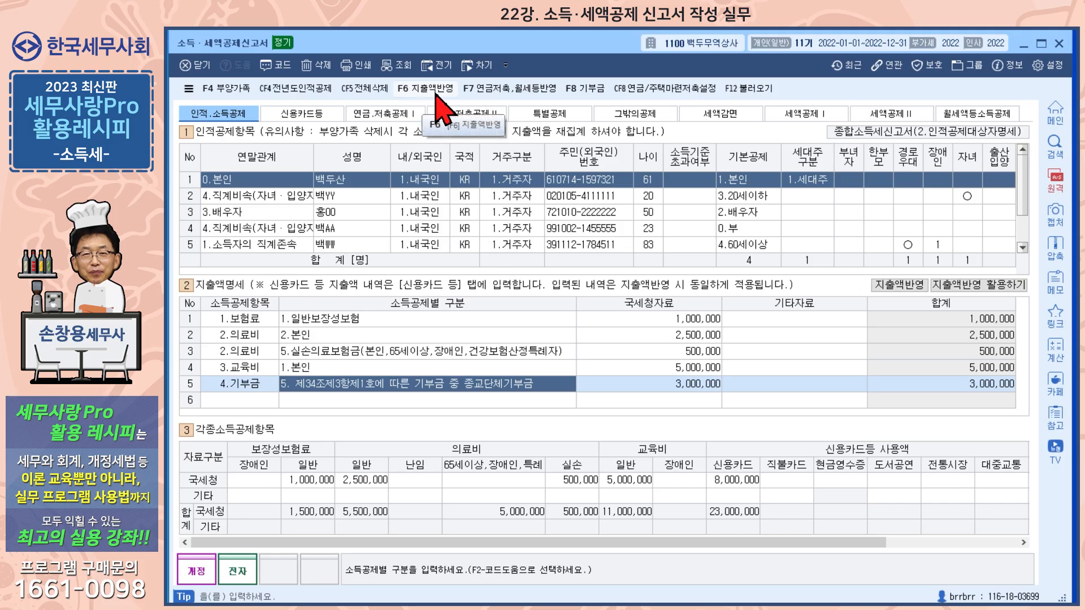
Apply the entered expenses (지출액반영) to the income deduction items and the related deduction and tax credit sections.
{"action": "left_click", "coordinate": [902, 285]}
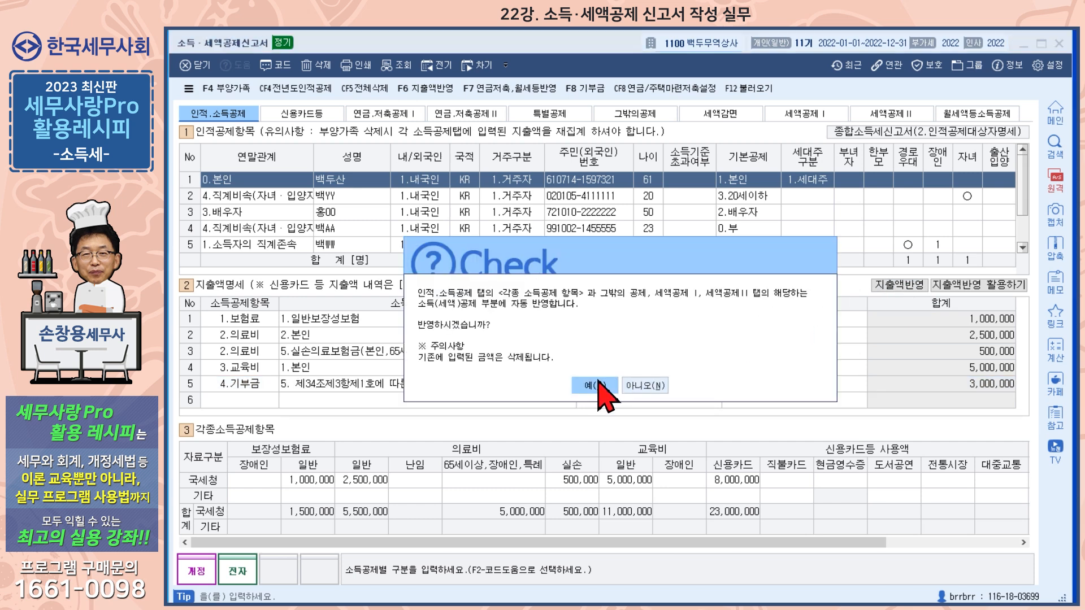
{"action": "left_click", "coordinate": [592, 386]}
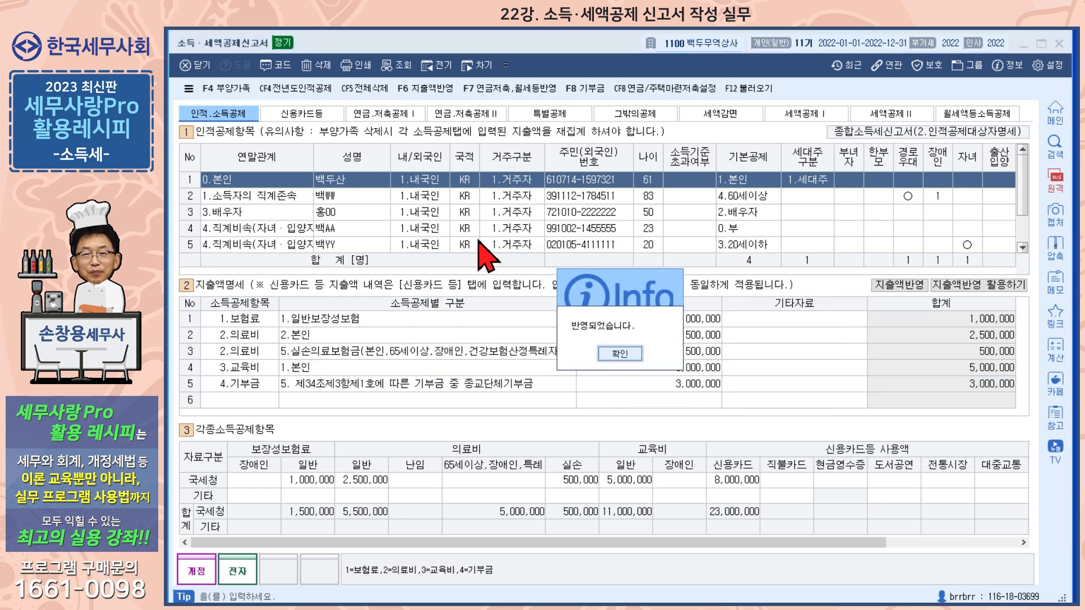
{"action": "left_click", "coordinate": [620, 354]}
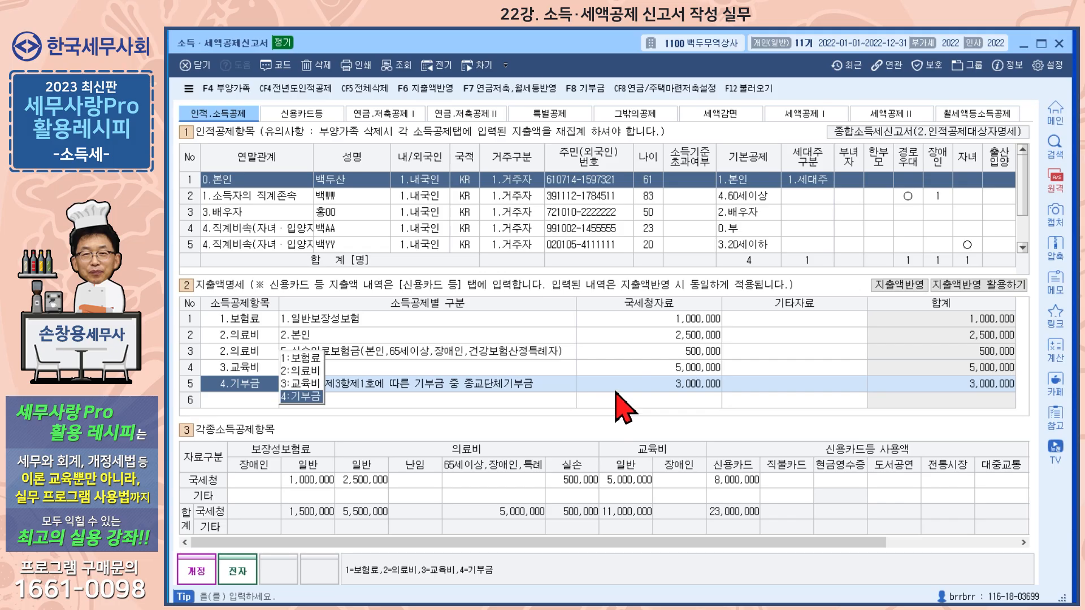
Review the pension savings account's payment and deduction rate options, and check the housing savings deduction section (연금.저축공제 II).
{"action": "left_click", "coordinate": [400, 115]}
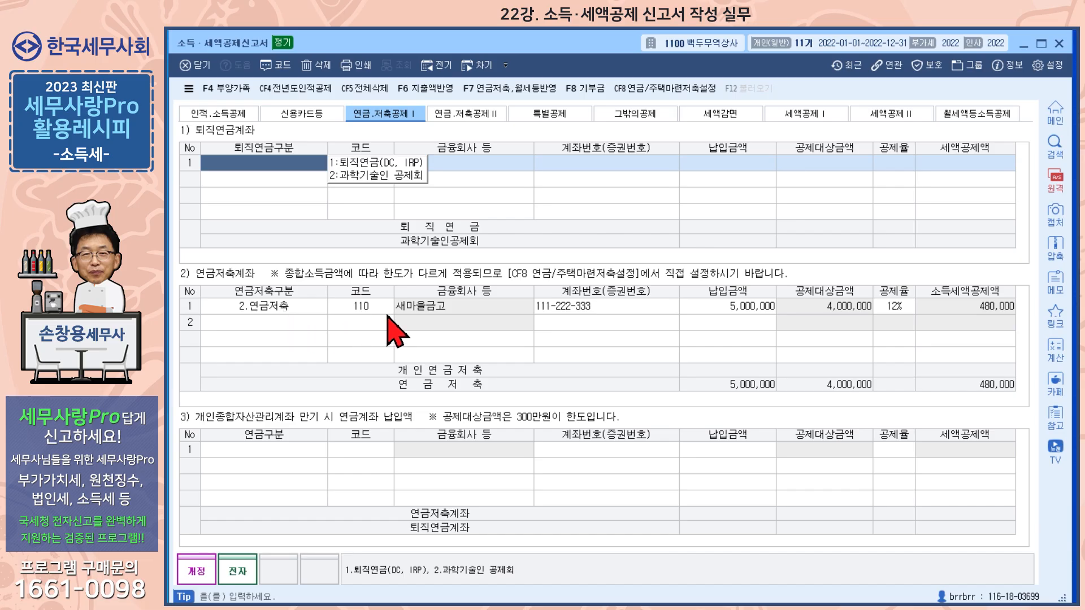
{"action": "left_click", "coordinate": [739, 307]}
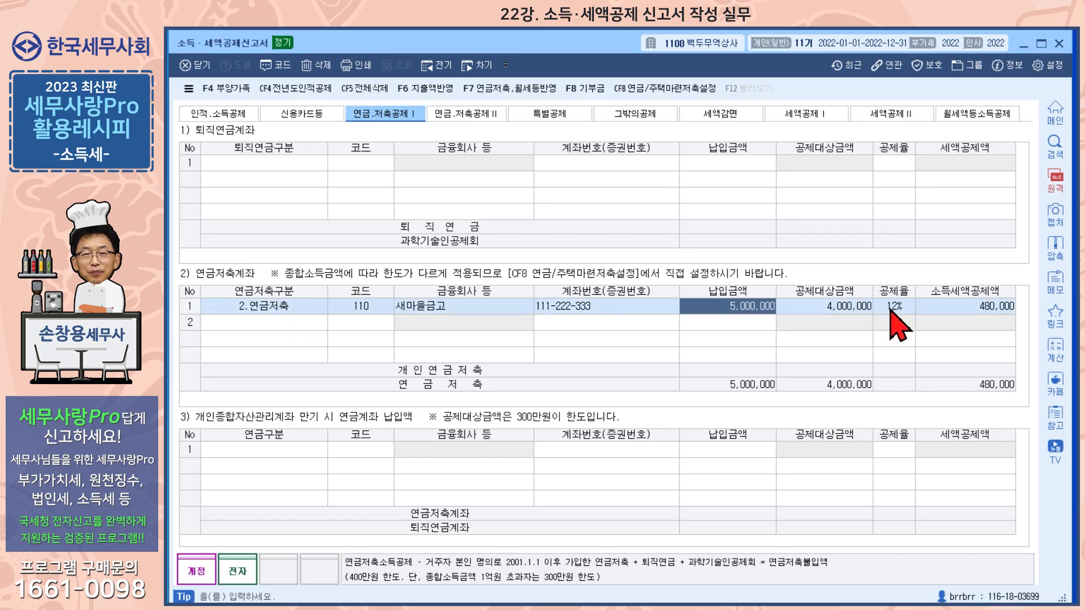
{"action": "left_click", "coordinate": [893, 307]}
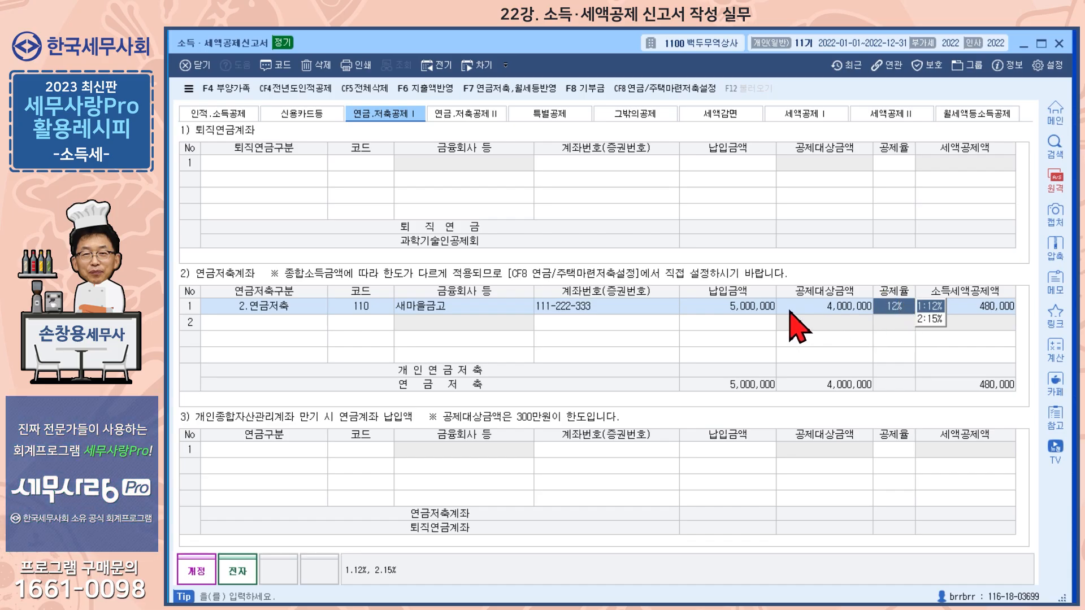
{"action": "left_click", "coordinate": [475, 119]}
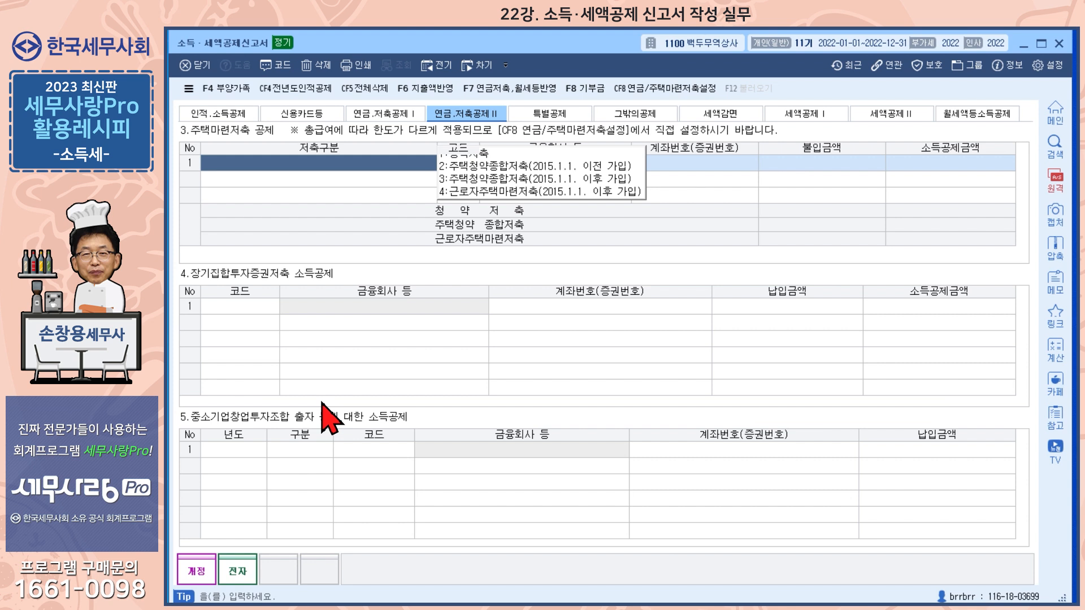
Examine the taxpayer's medical expense rows and the list of available medical expense categories without changing the selection.
{"action": "left_click", "coordinate": [221, 115]}
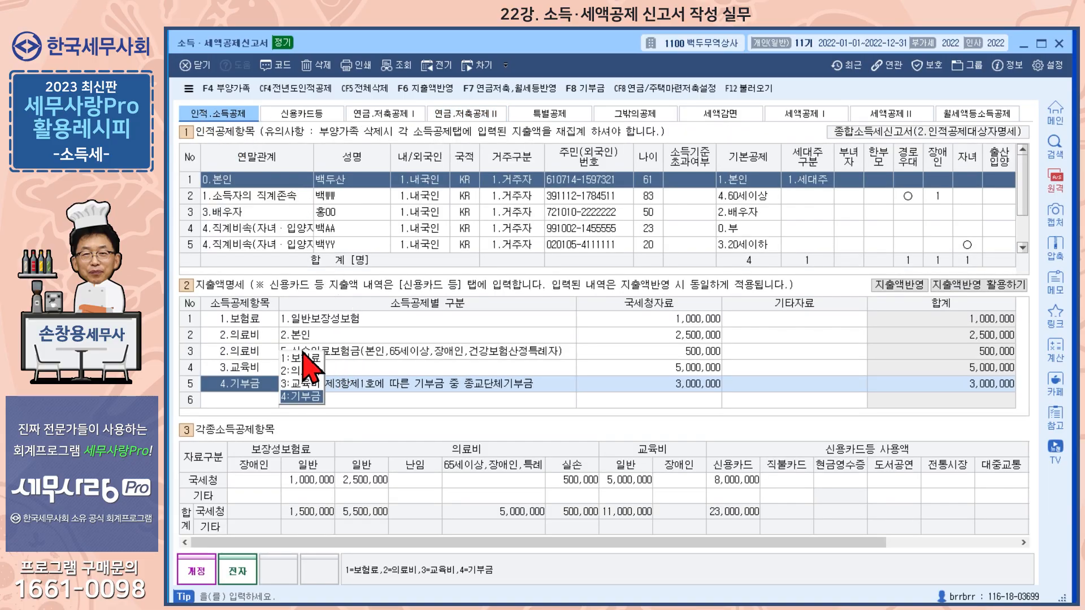
{"action": "left_click", "coordinate": [382, 354]}
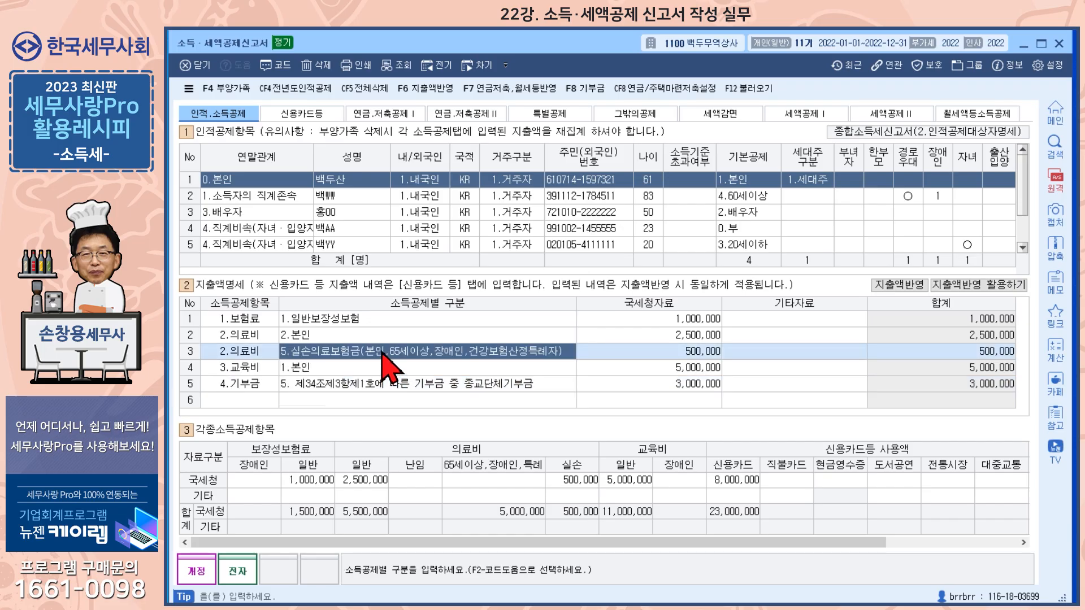
{"action": "left_click", "coordinate": [321, 337]}
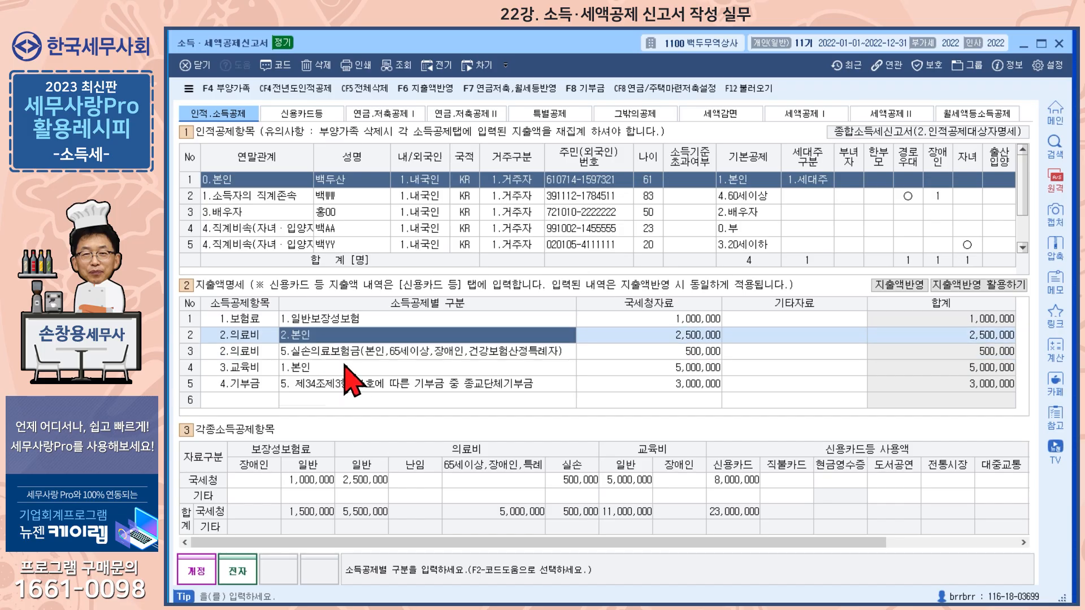
{"action": "key", "text": "F2"}
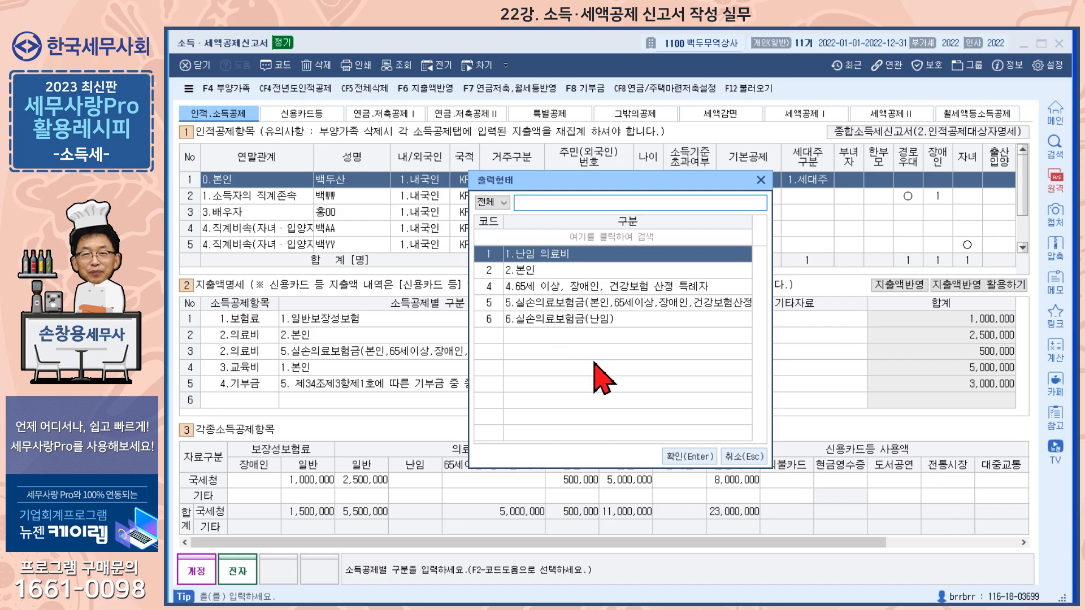
{"action": "left_click", "coordinate": [742, 457]}
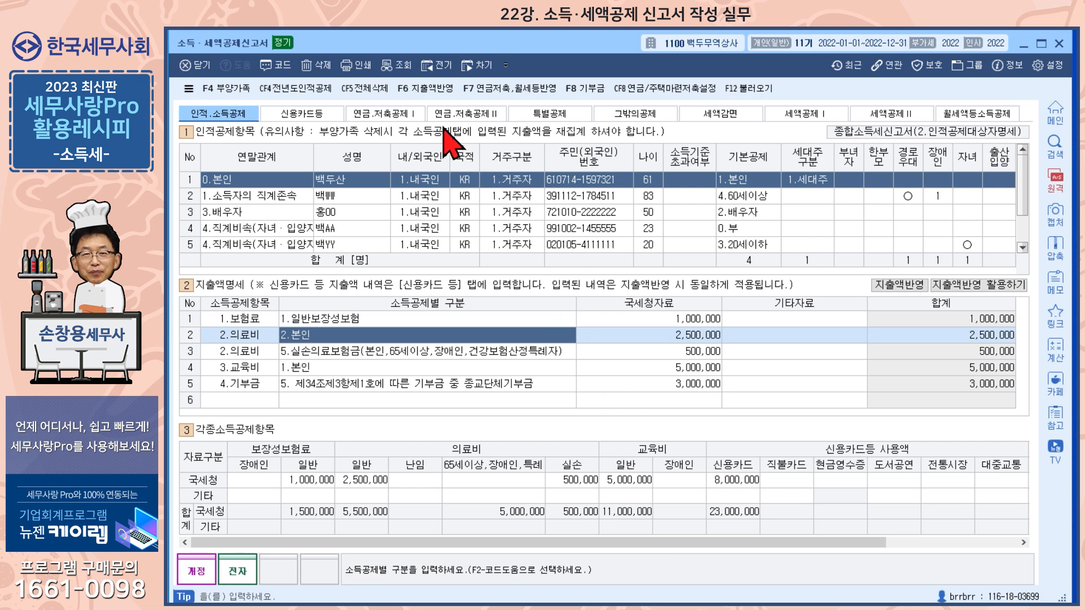
Apply the pension/housing savings settings with age 50 or over, total income over 1억원, financial income up to 2천만원 and salary over 7천만원.
{"action": "left_click", "coordinate": [403, 135]}
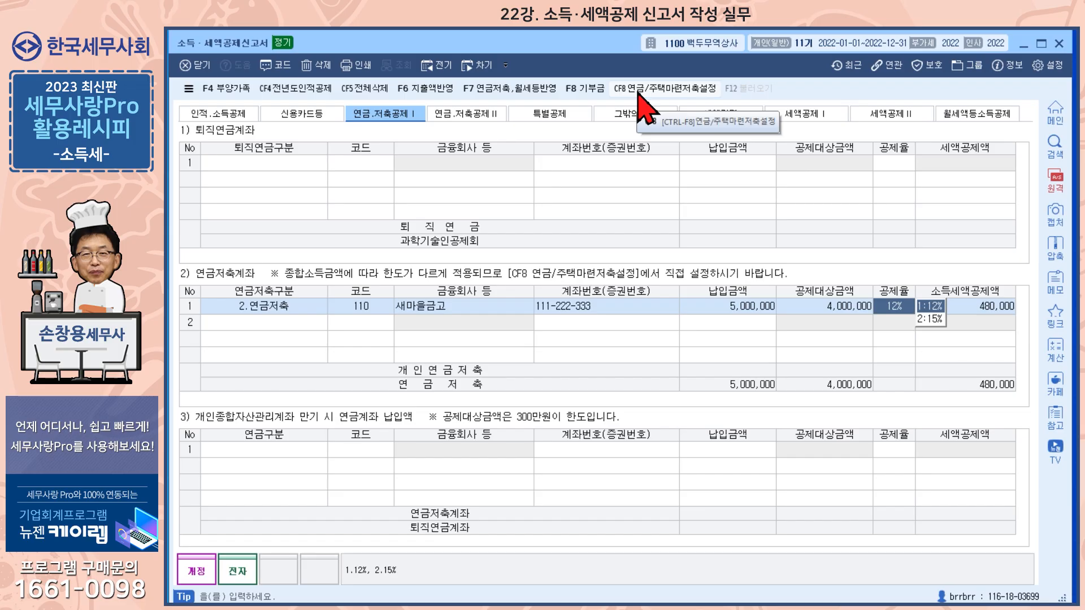
{"action": "left_click", "coordinate": [680, 95]}
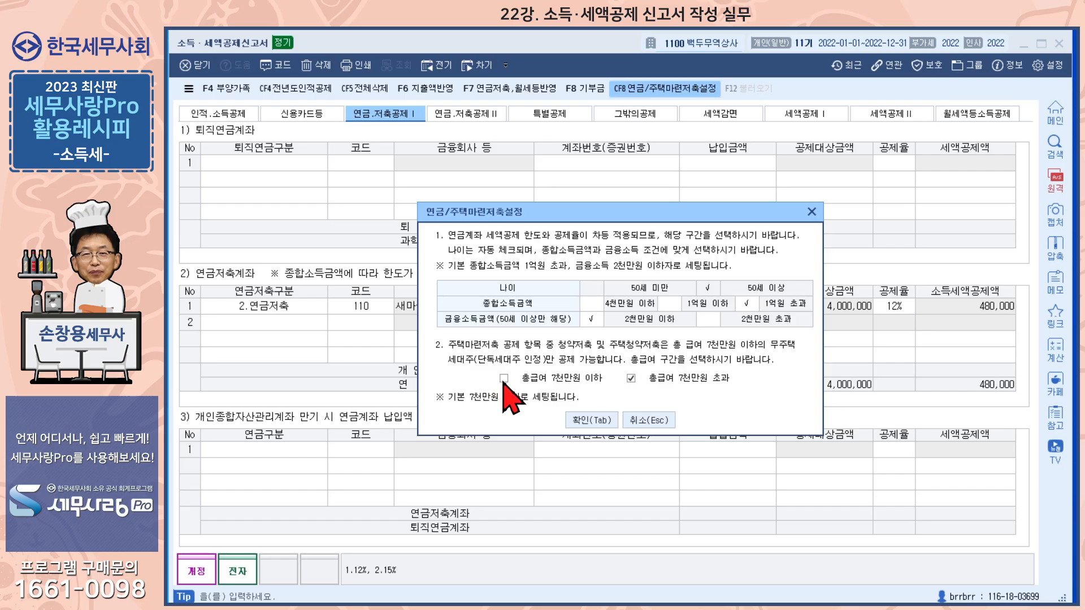
{"action": "left_click", "coordinate": [604, 421]}
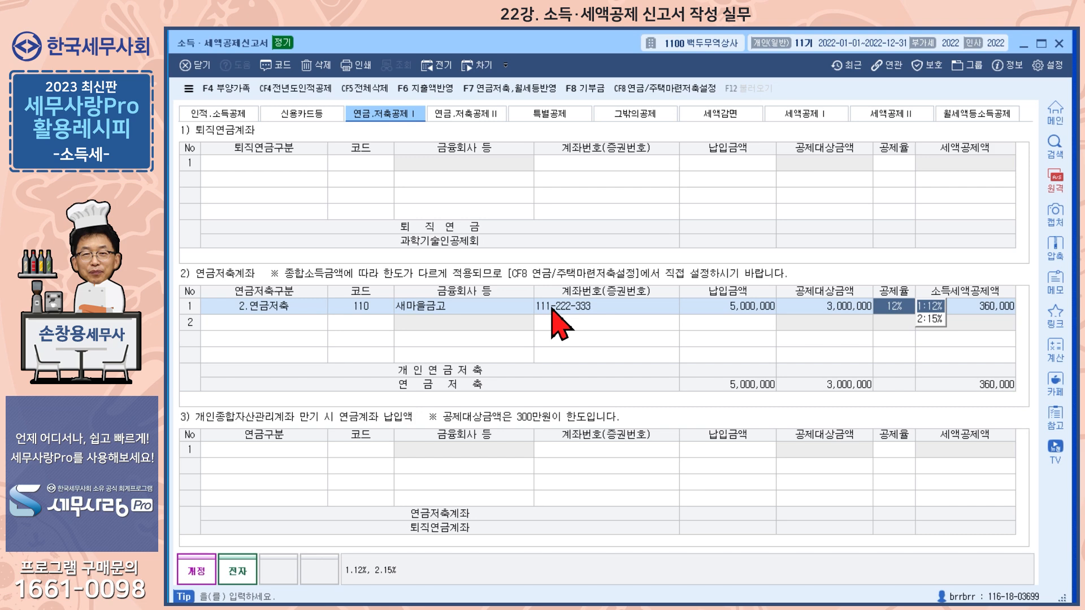
Review the pension and health insurance premiums in 특별공제 and the post-2016 small-business mutual aid payment and deduction in 그밖의공제.
{"action": "left_click", "coordinate": [551, 115]}
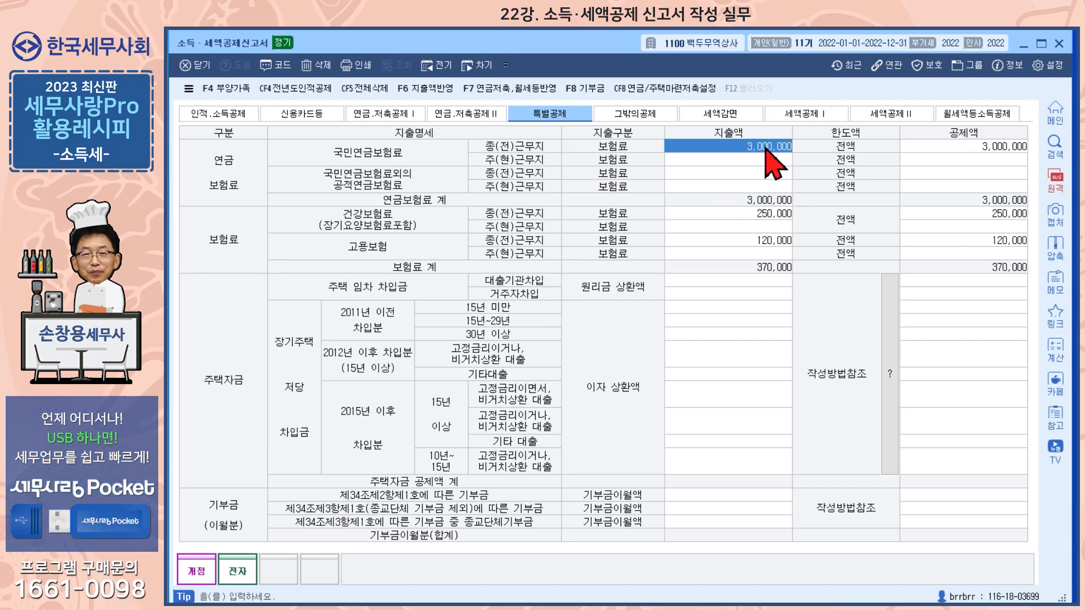
{"action": "left_click", "coordinate": [763, 215]}
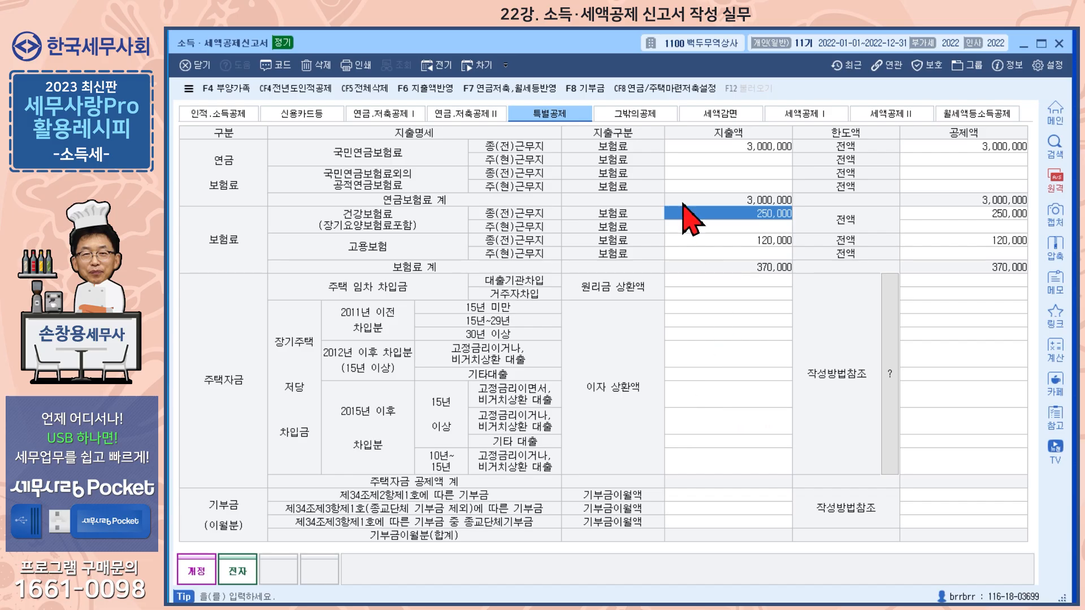
{"action": "left_click", "coordinate": [648, 119]}
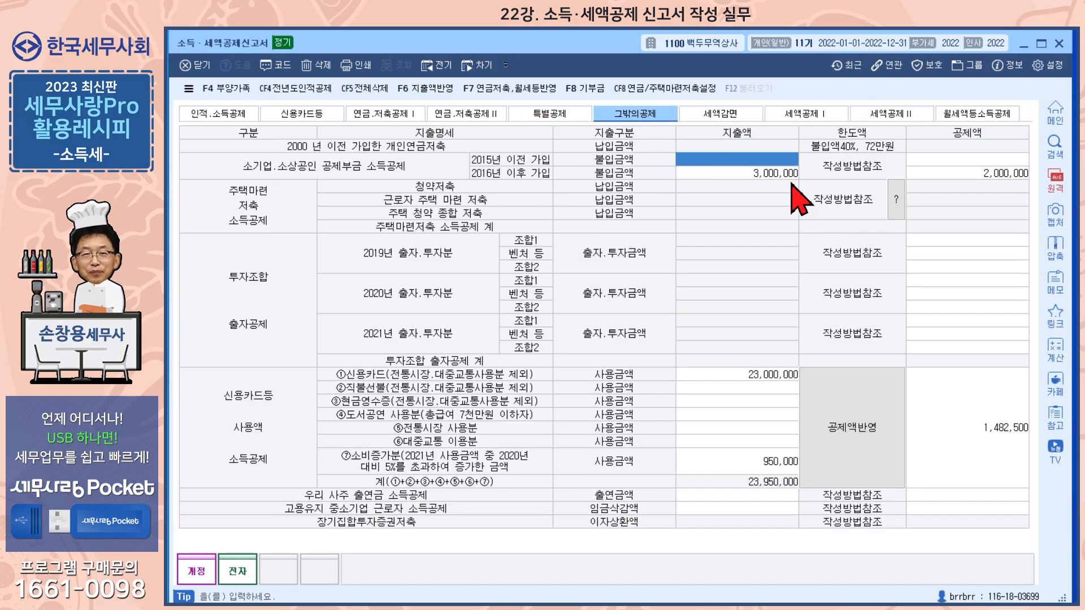
{"action": "left_click", "coordinate": [775, 175]}
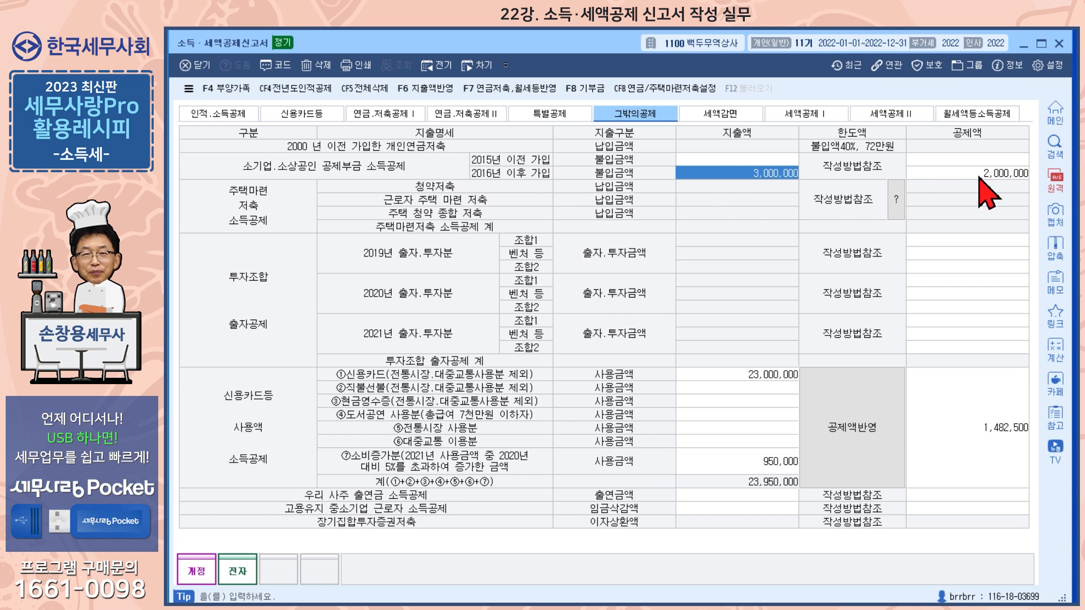
{"action": "left_click", "coordinate": [998, 176]}
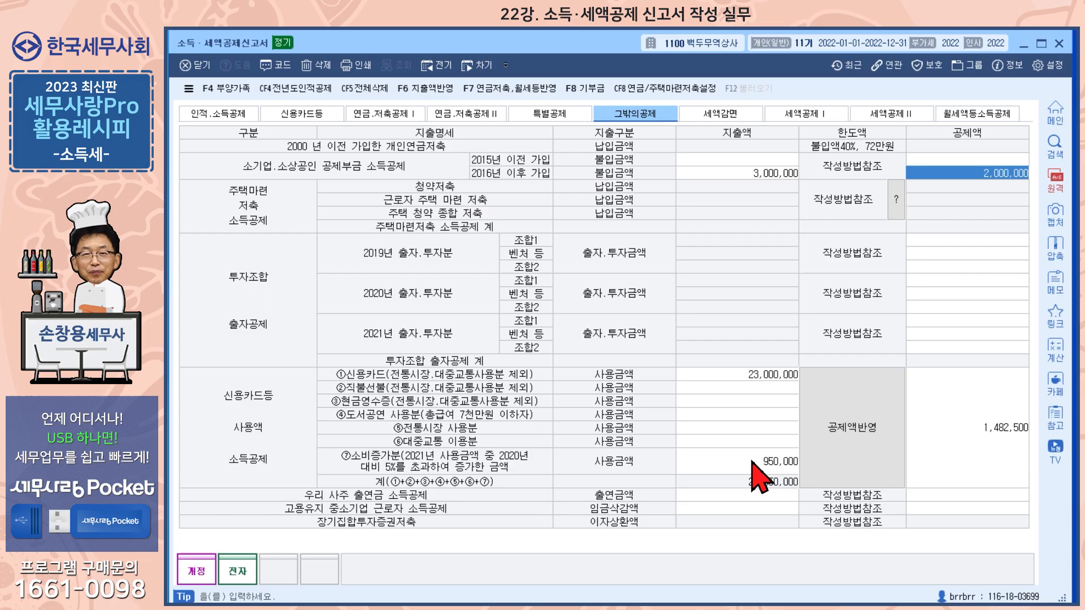
Load the total salary and card spending into the credit card deduction calculation and apply the result to the 그밖의공제 card items.
{"action": "left_click", "coordinate": [859, 441]}
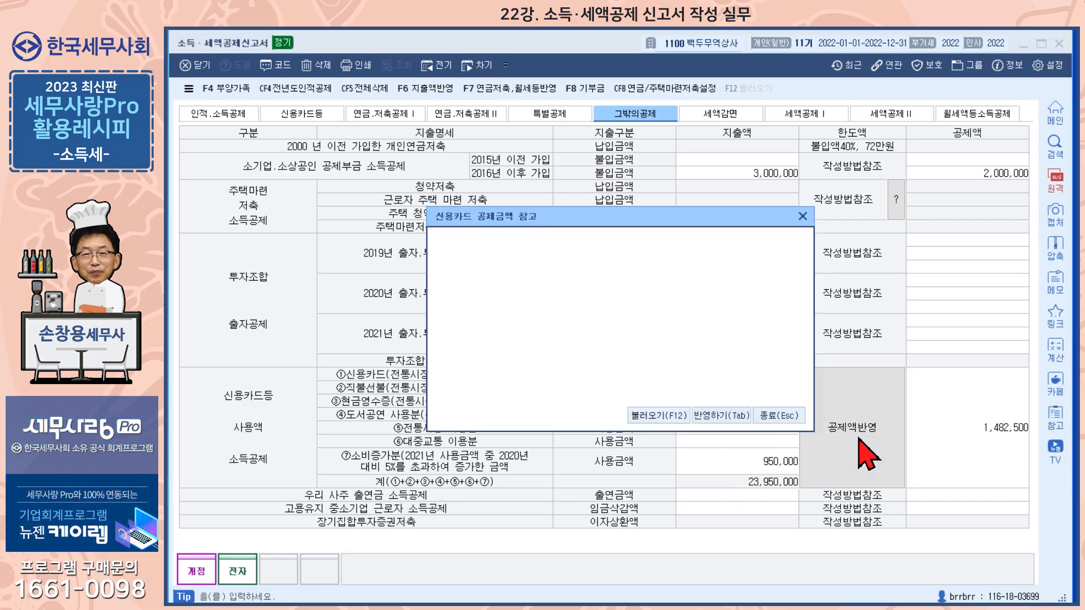
{"action": "left_click", "coordinate": [656, 417]}
{"action": "left_click", "coordinate": [589, 365]}
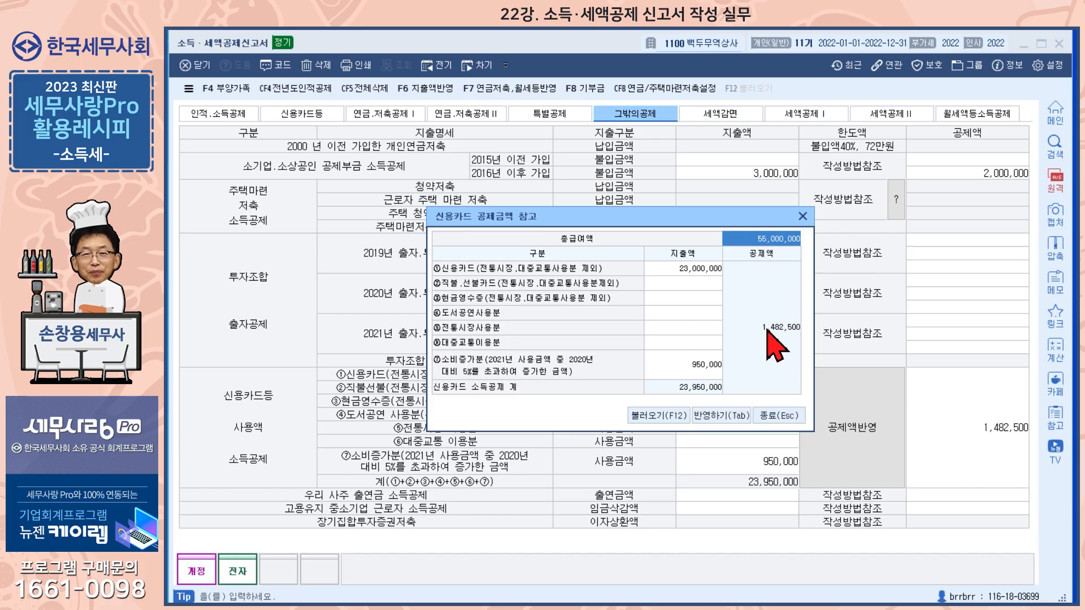
{"action": "left_click", "coordinate": [718, 418]}
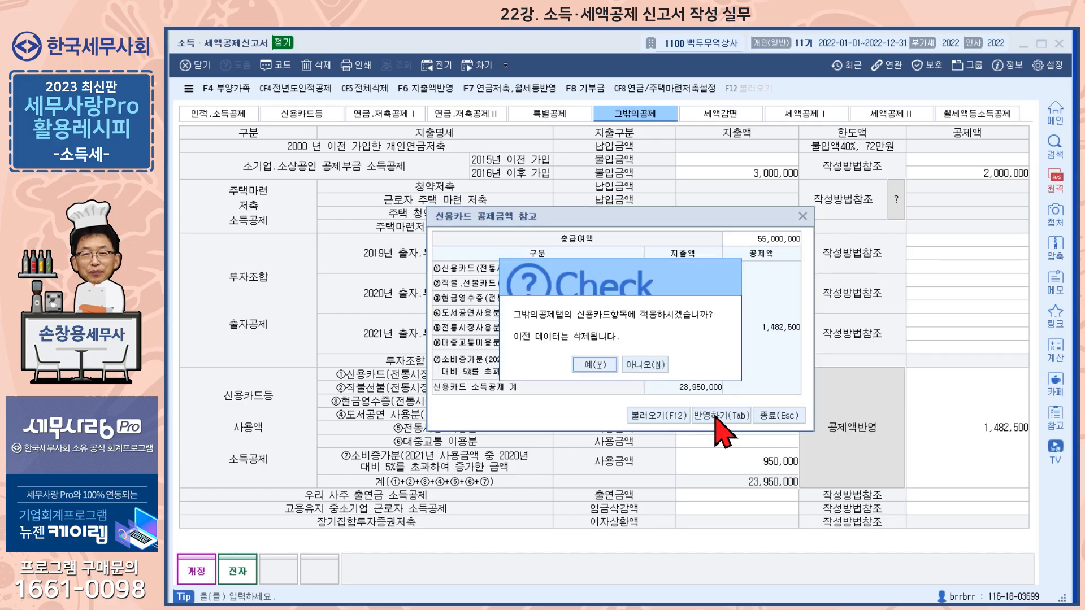
{"action": "left_click", "coordinate": [594, 366]}
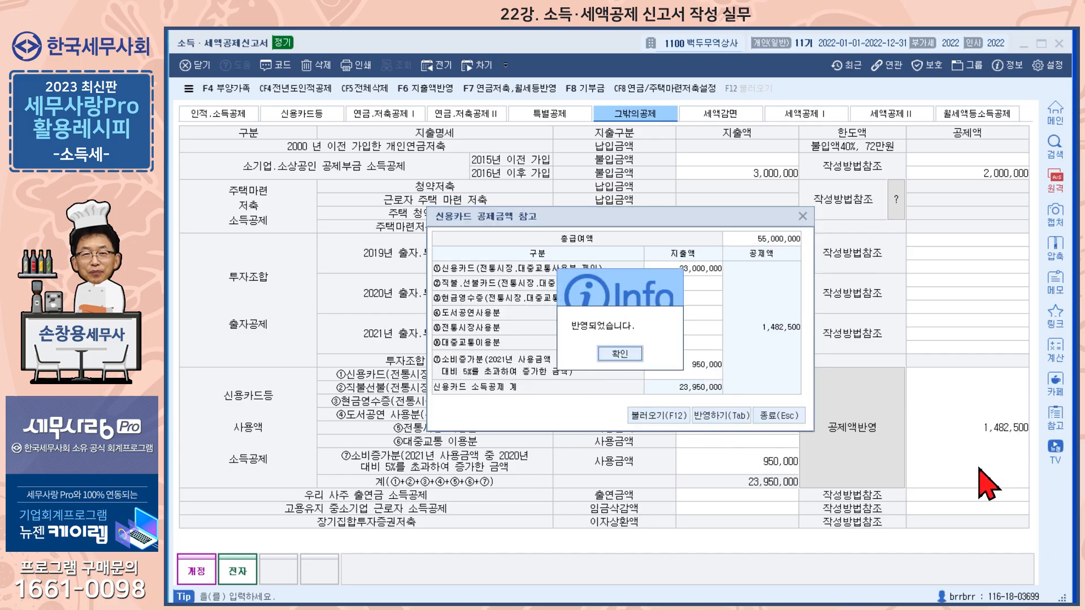
{"action": "left_click", "coordinate": [621, 354]}
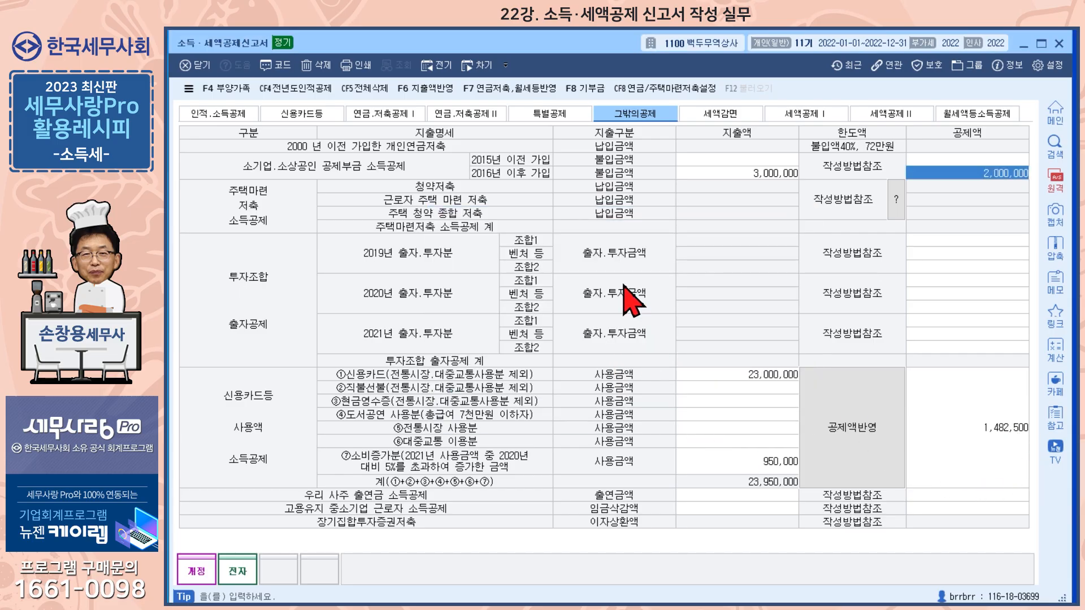
Review the income earner information in 세액감면, checking the employer's business number and the withholding tax rate options.
{"action": "left_click", "coordinate": [729, 116]}
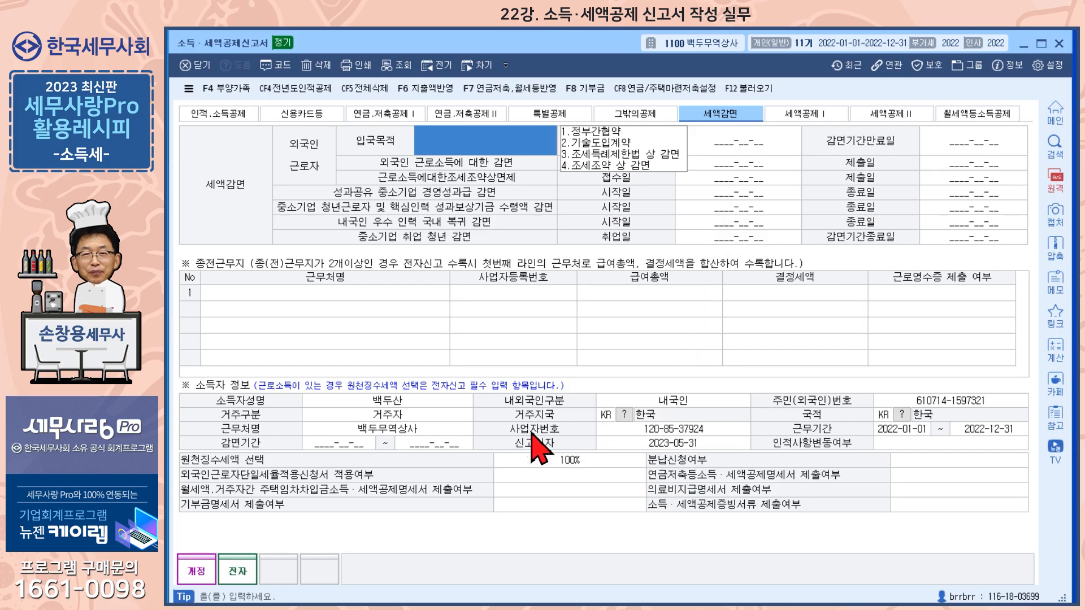
{"action": "left_click", "coordinate": [632, 441]}
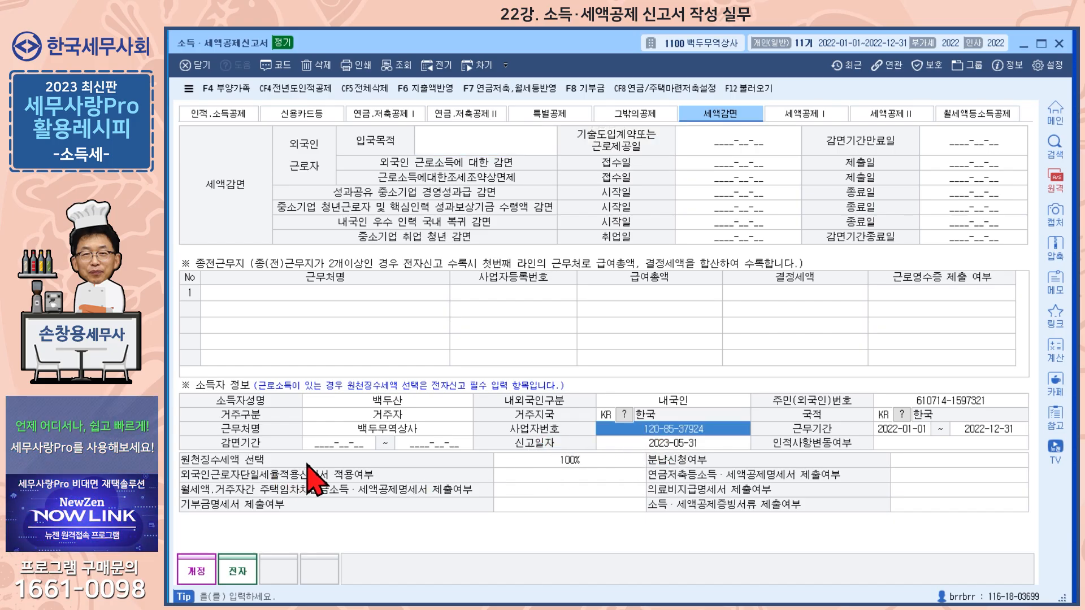
{"action": "left_click", "coordinate": [599, 463]}
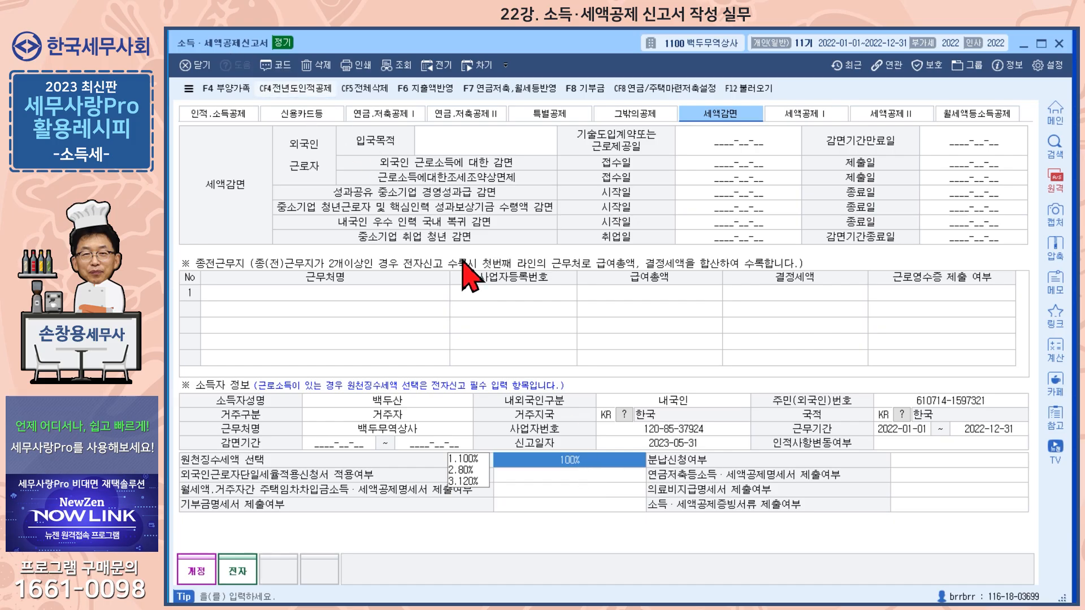
{"action": "left_click", "coordinate": [665, 431]}
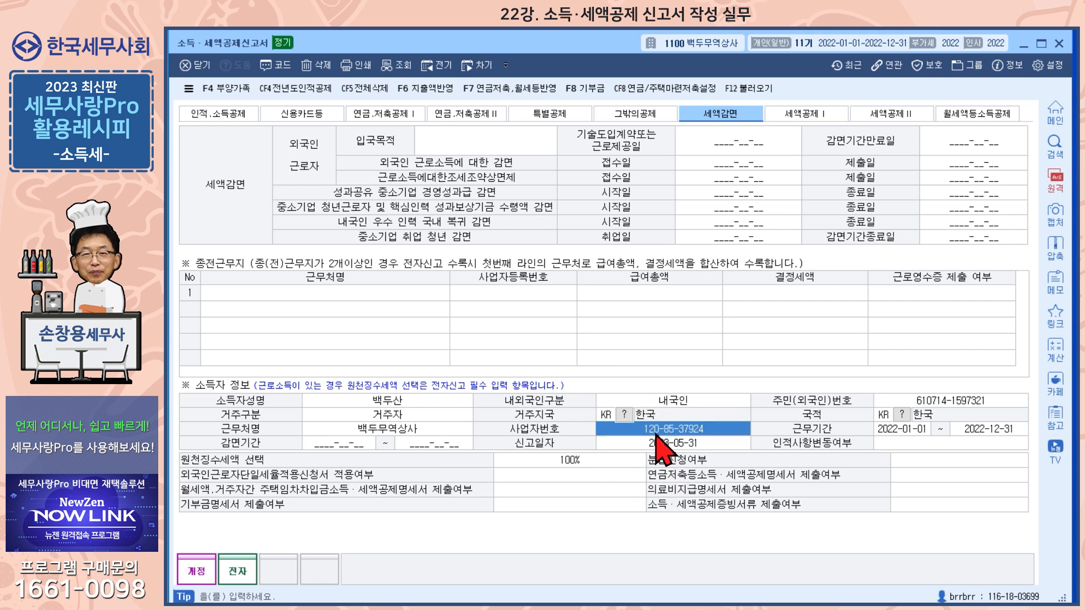
Reflect the pension savings and monthly rent deduction entries in the 세액공제Ⅰ items, allowing the previously entered amounts to be replaced.
{"action": "left_click", "coordinate": [568, 476]}
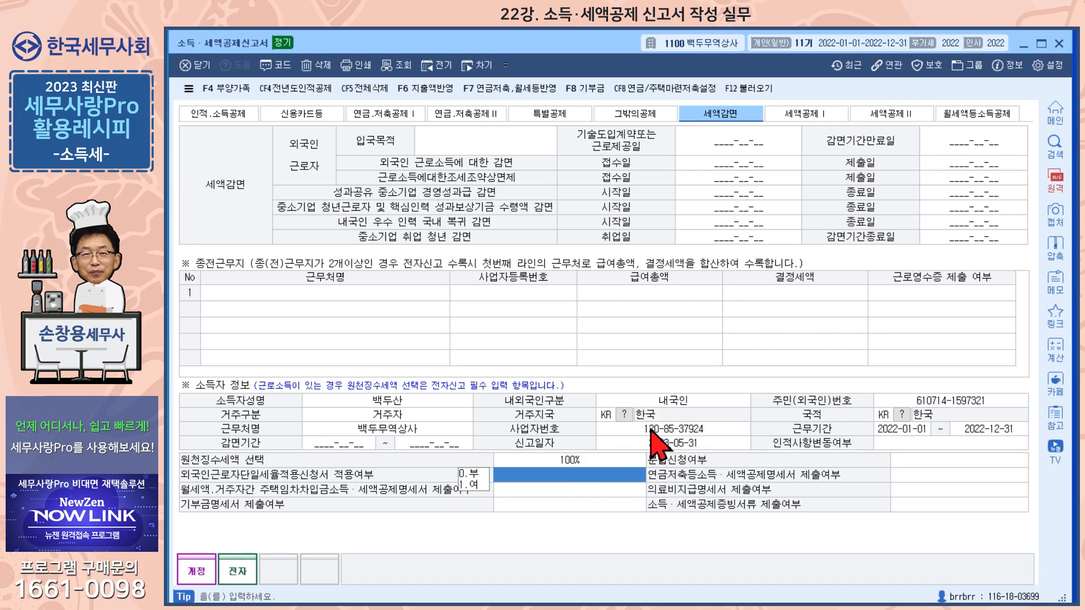
{"action": "left_click", "coordinate": [824, 117]}
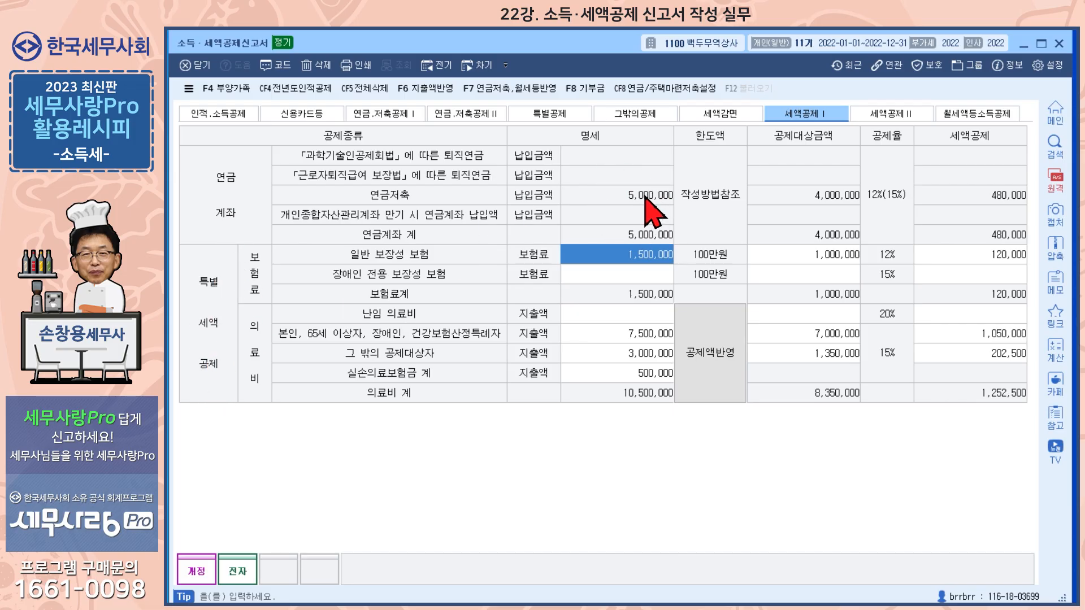
{"action": "left_click", "coordinate": [482, 91]}
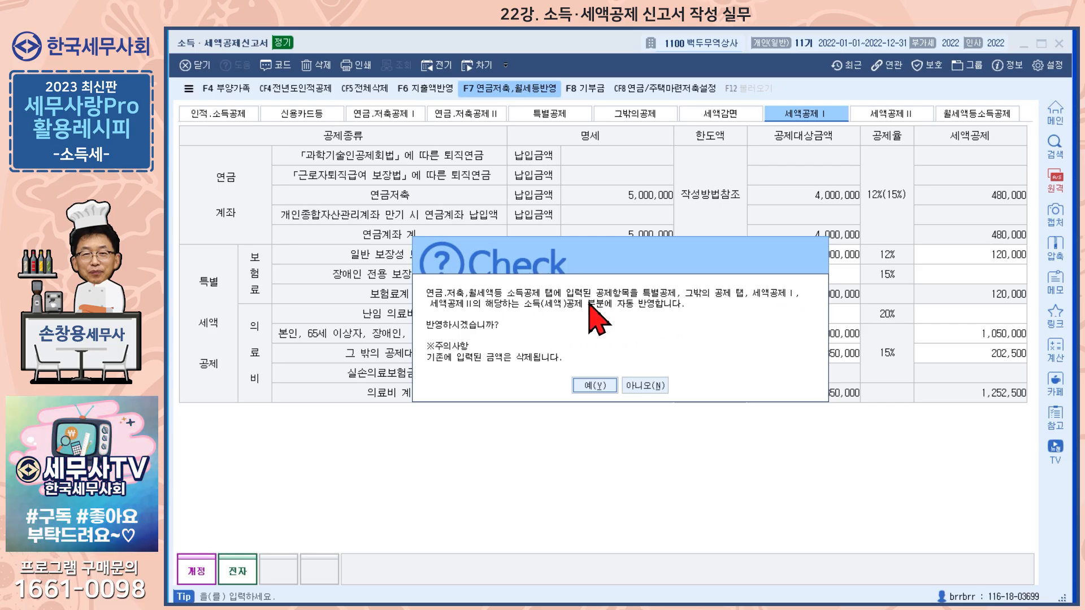
{"action": "left_click", "coordinate": [600, 390]}
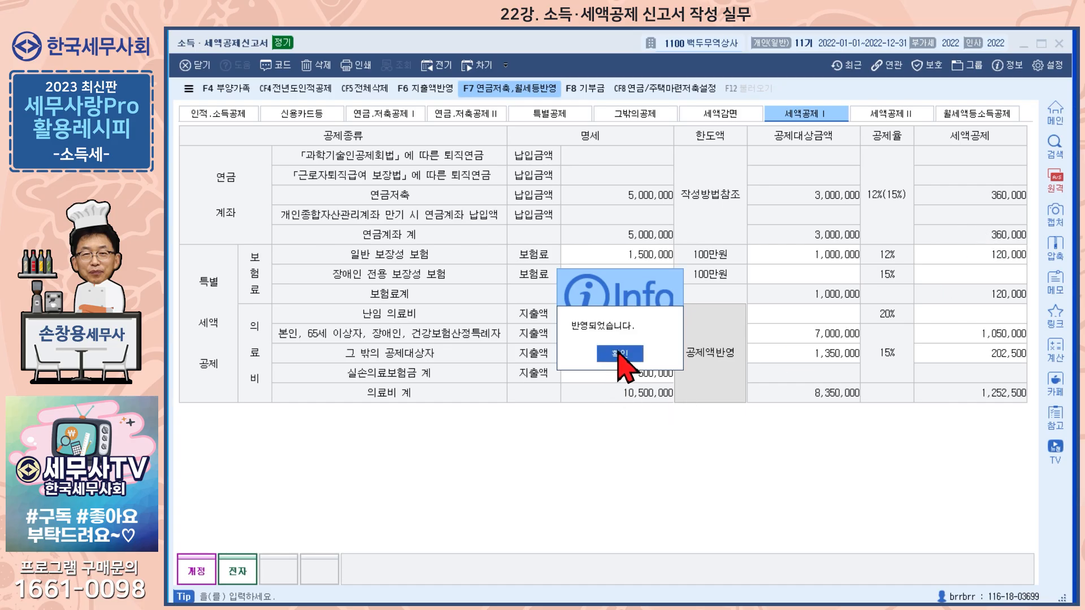
{"action": "left_click", "coordinate": [620, 354]}
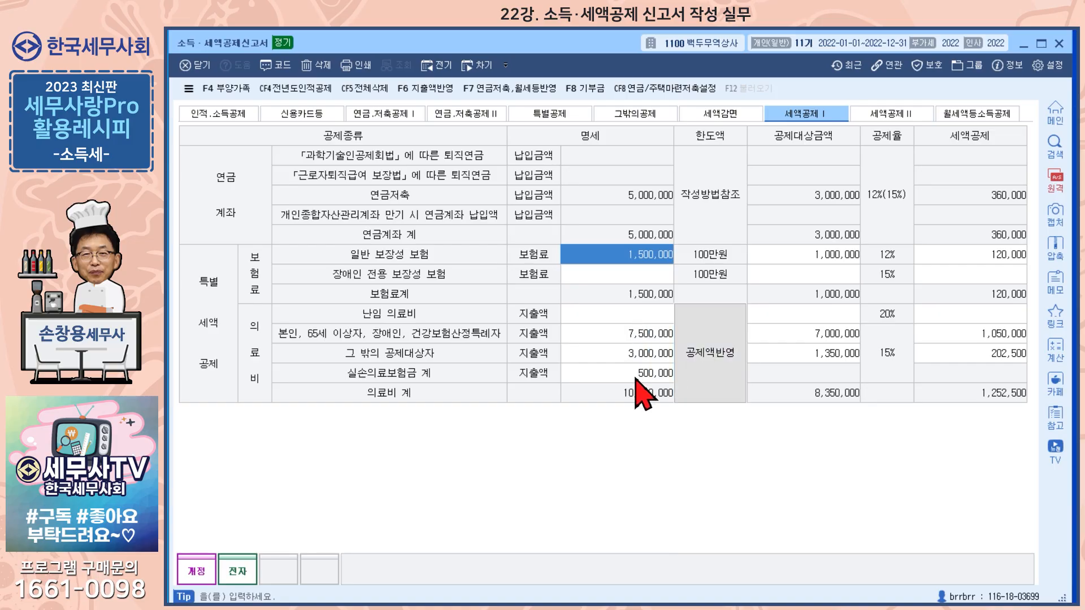
Load the total salary of 55,000,000 into the medical expense deduction calculation and apply the result to the 세액공제Ⅰ medical items.
{"action": "left_click", "coordinate": [717, 362]}
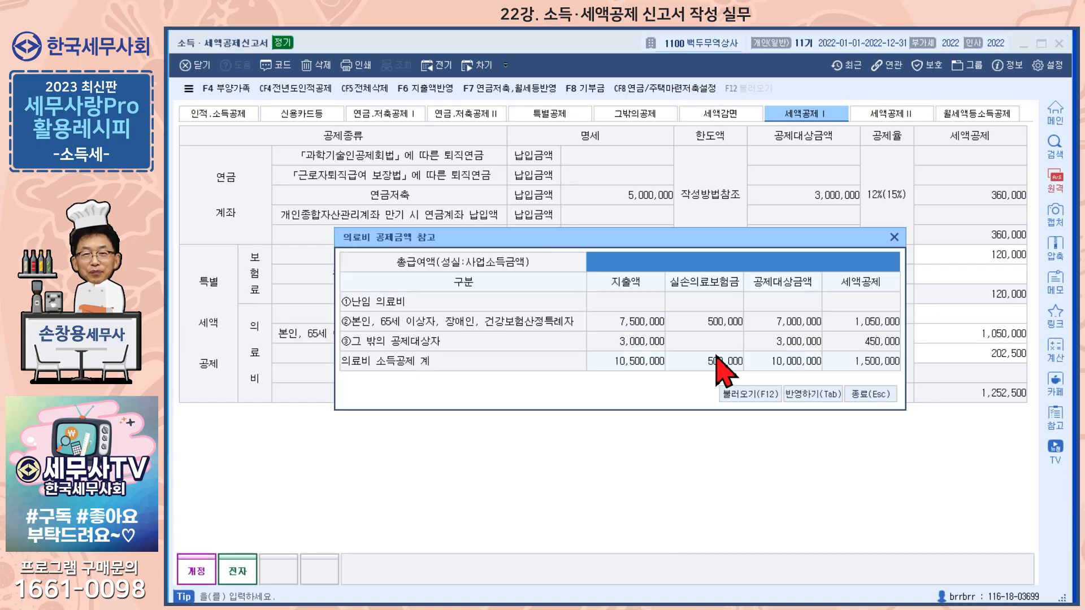
{"action": "left_click", "coordinate": [743, 394]}
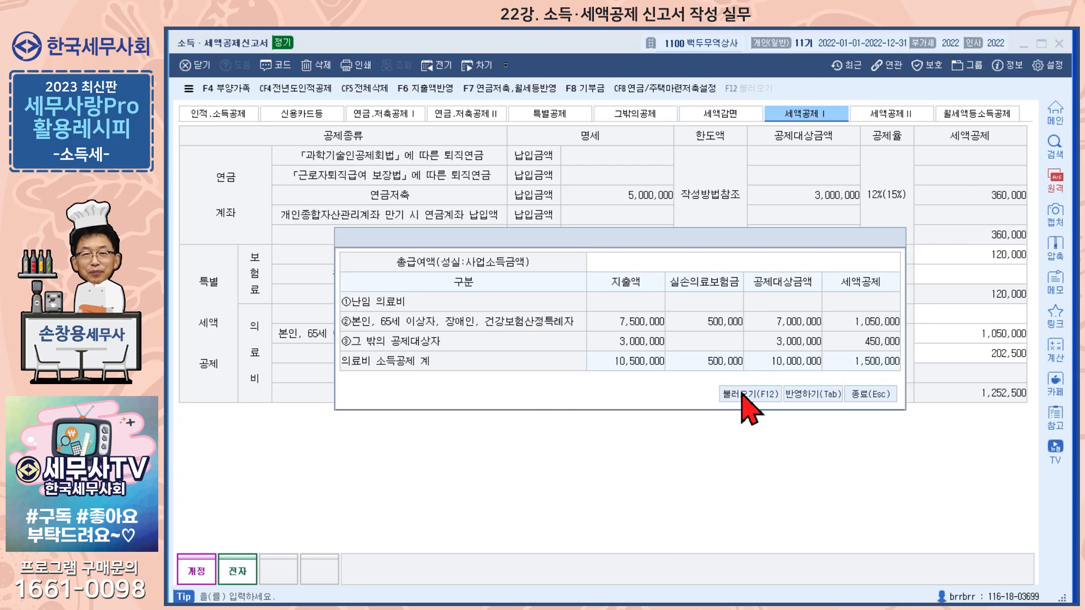
{"action": "left_click", "coordinate": [596, 365]}
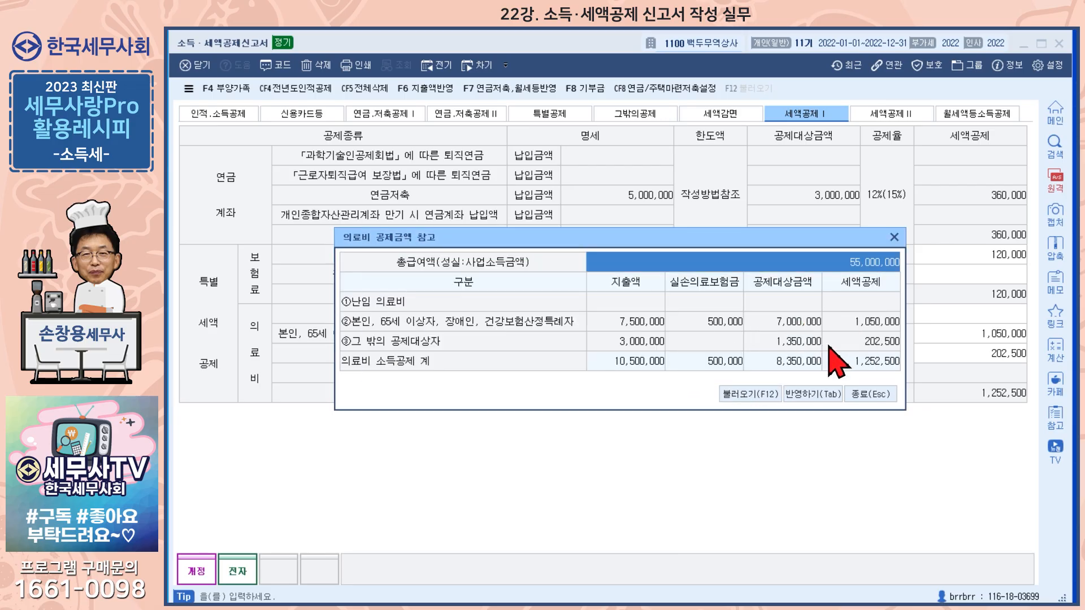
{"action": "left_click", "coordinate": [802, 395]}
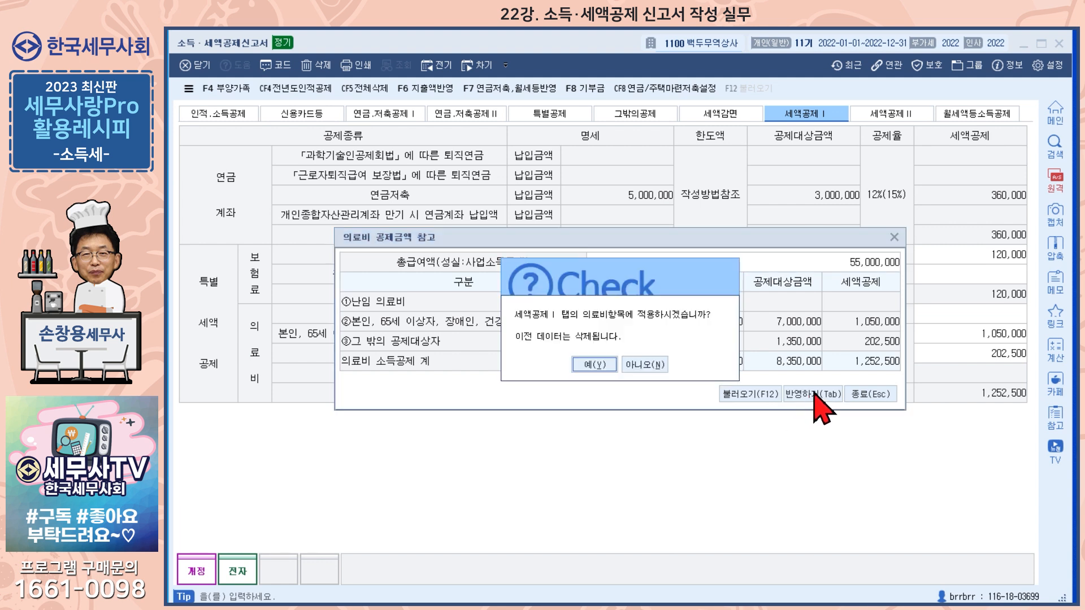
{"action": "left_click", "coordinate": [596, 365]}
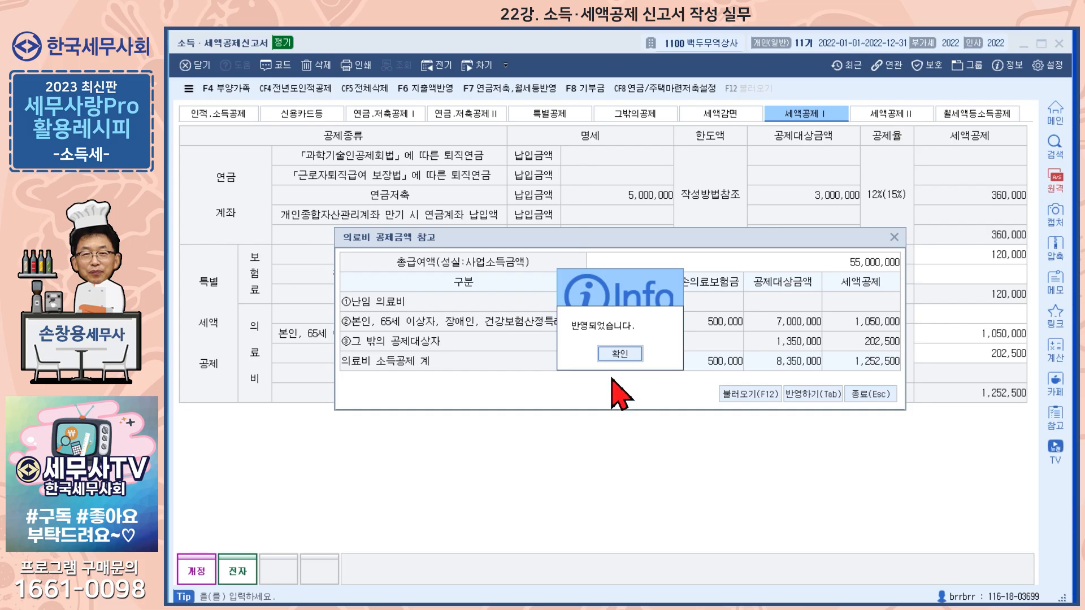
{"action": "left_click", "coordinate": [620, 353]}
Load the data into the donation deduction calculation for 세액공제Ⅱ, review the donation rows, and close it without applying the amounts.
{"action": "left_click", "coordinate": [892, 116]}
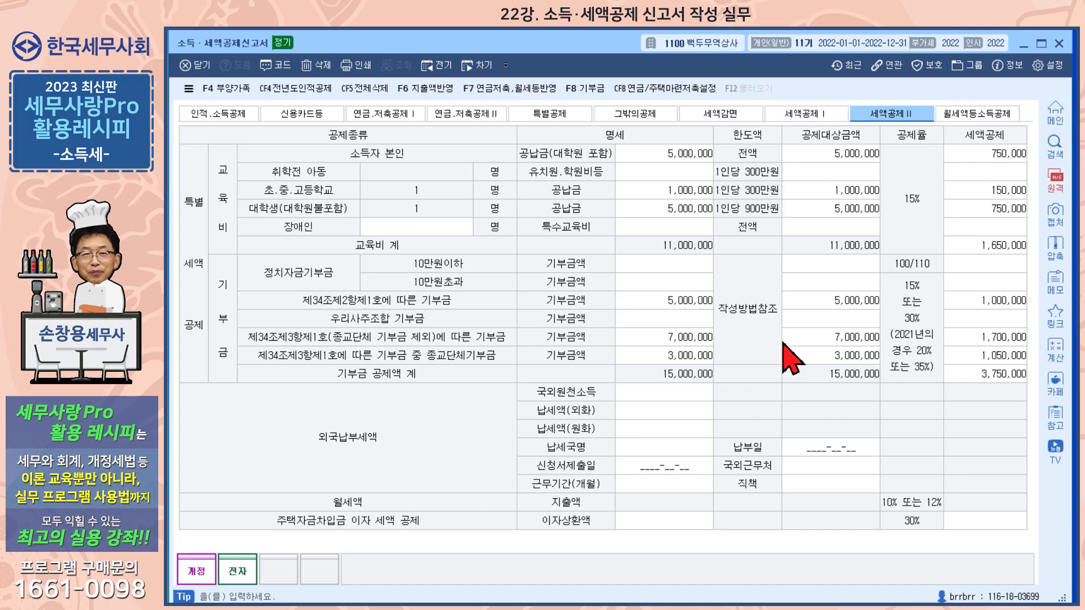
{"action": "left_click", "coordinate": [586, 90]}
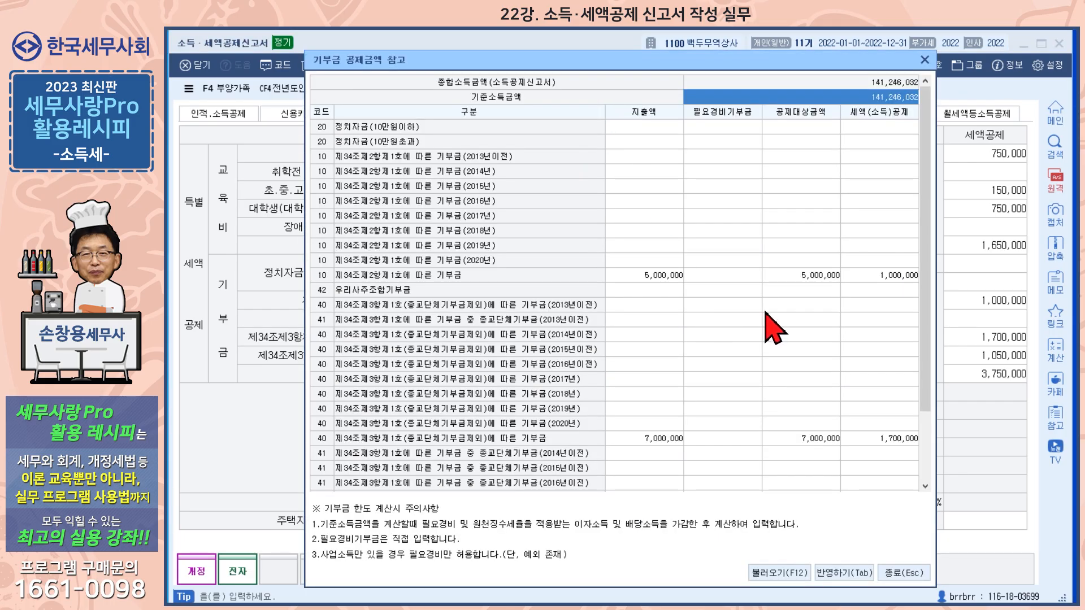
{"action": "left_click_drag", "start_coordinate": [925, 237], "coordinate": [935, 385]}
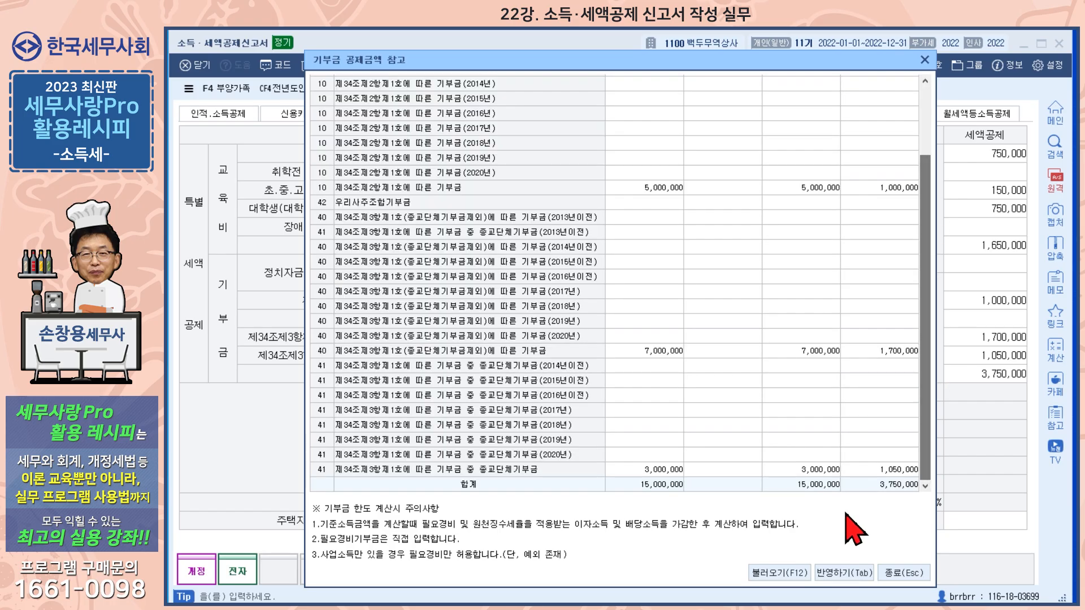
{"action": "left_click", "coordinate": [790, 572]}
{"action": "left_click", "coordinate": [579, 373]}
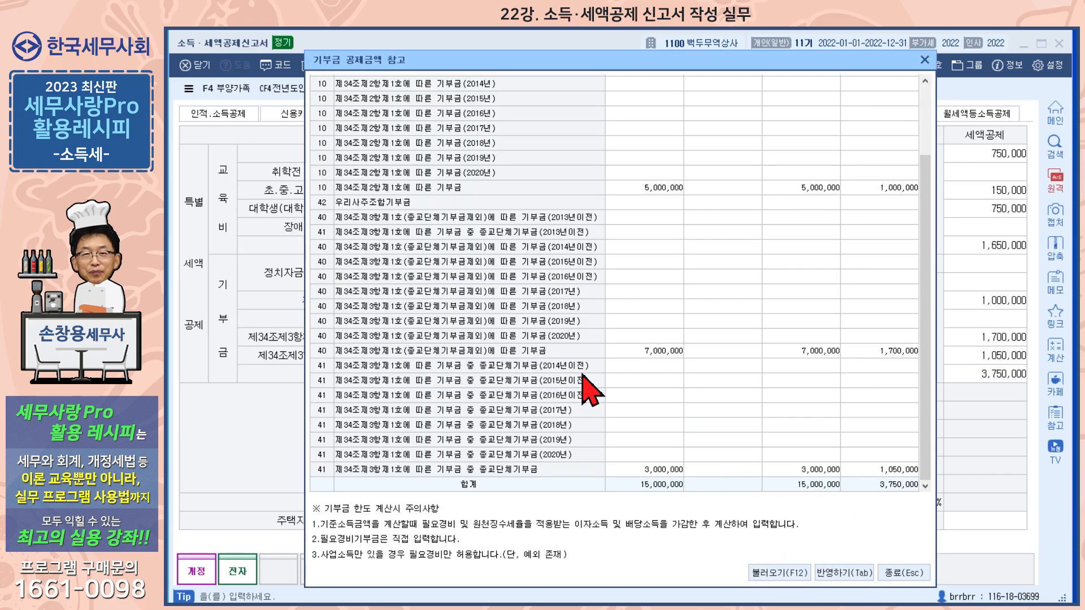
{"action": "left_click", "coordinate": [842, 573]}
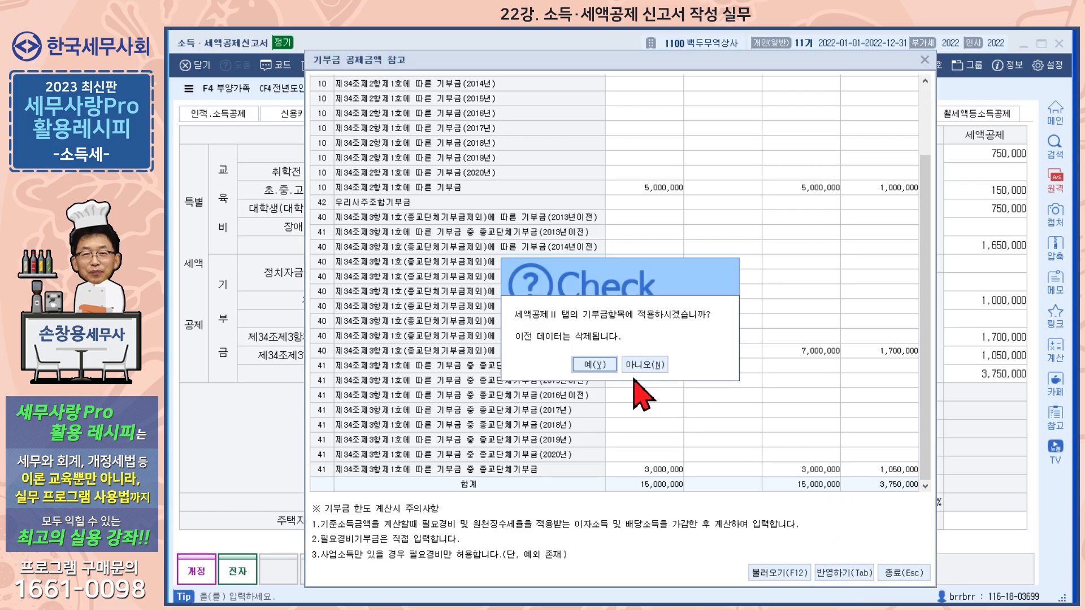
{"action": "left_click", "coordinate": [644, 364]}
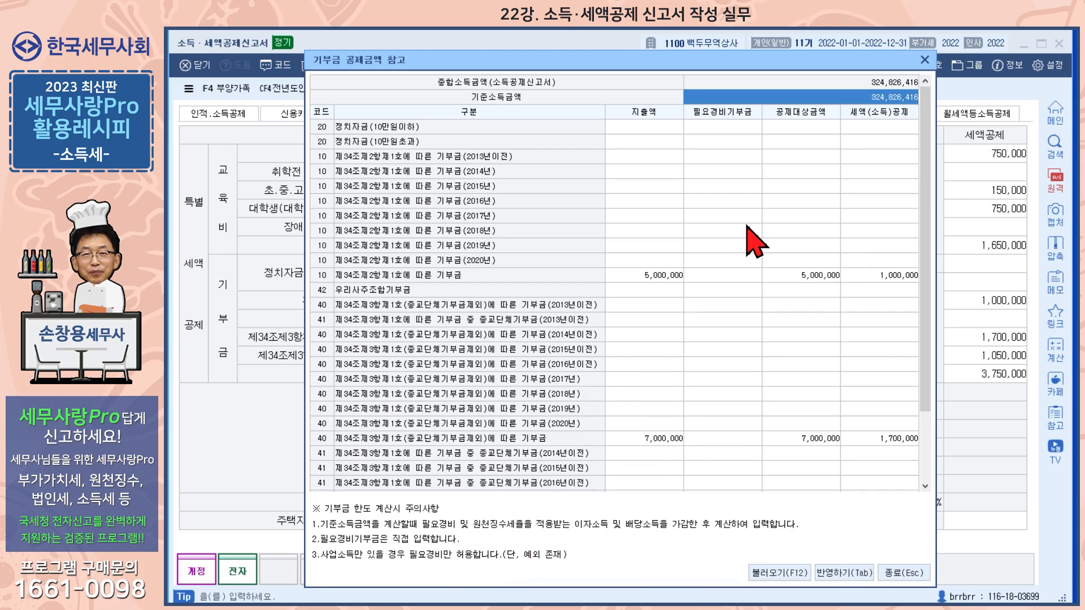
{"action": "left_click", "coordinate": [924, 58]}
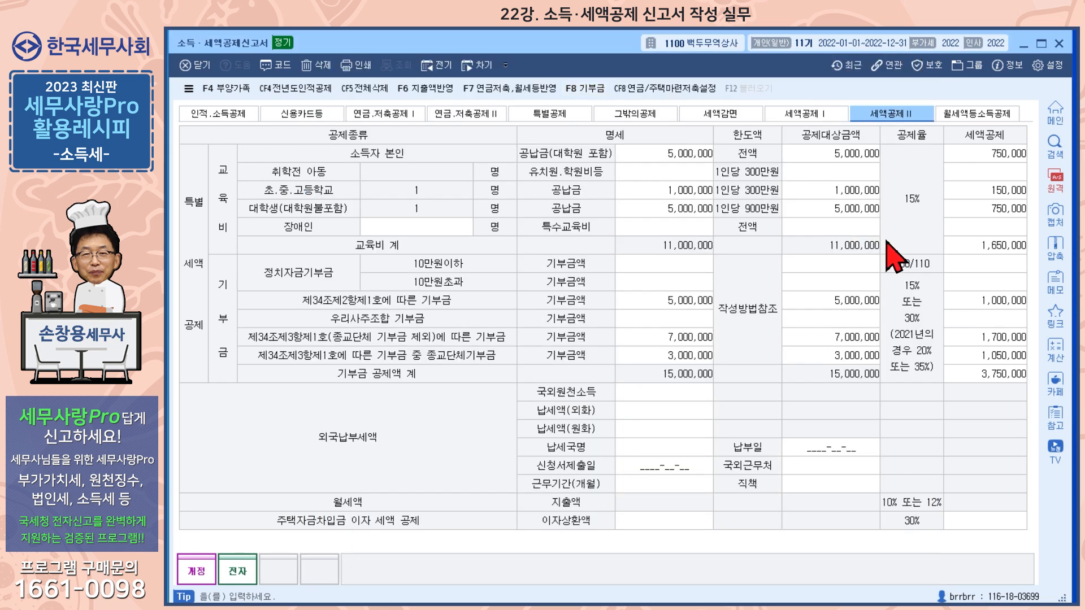
Check 월세액등소득공제, close the 소득·세액공제신고서, and load the deduction data into 소득공제명세 of the 종합소득세신고서.
{"action": "left_click", "coordinate": [979, 116]}
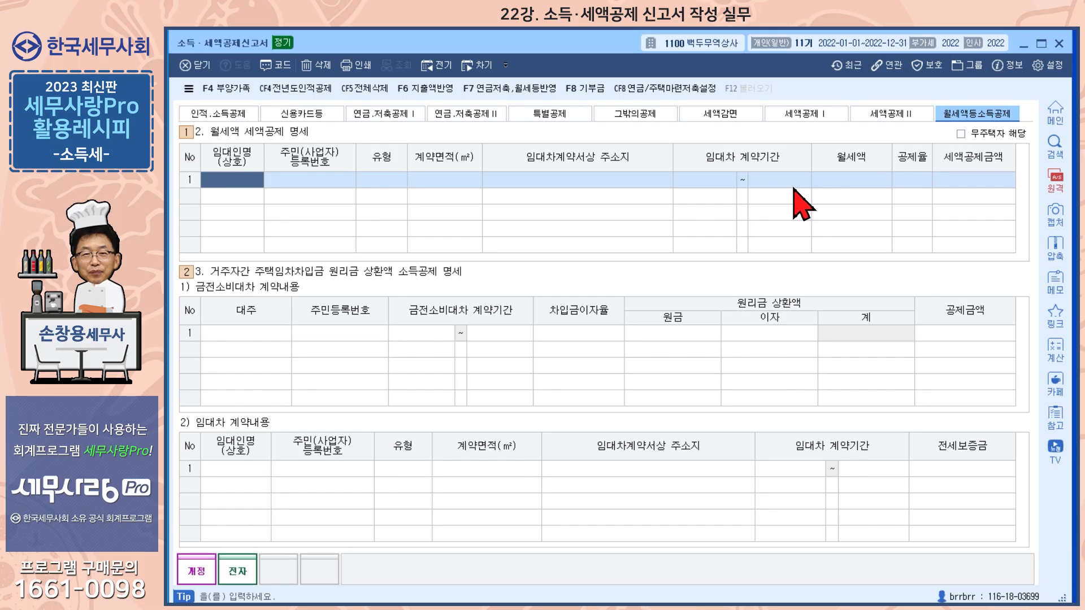
{"action": "left_click", "coordinate": [1061, 44]}
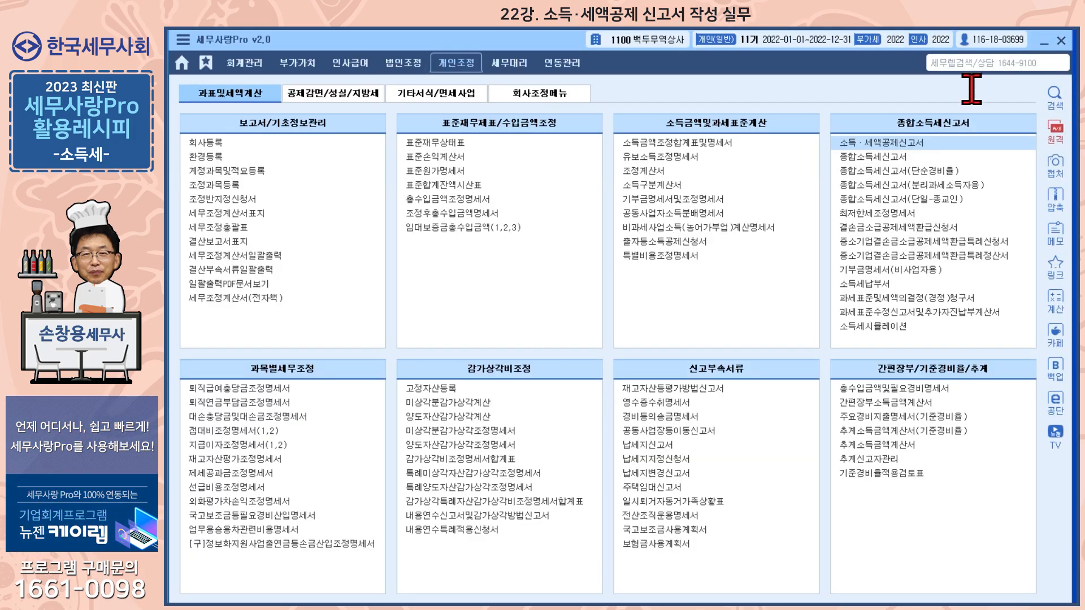
{"action": "left_click", "coordinate": [879, 160]}
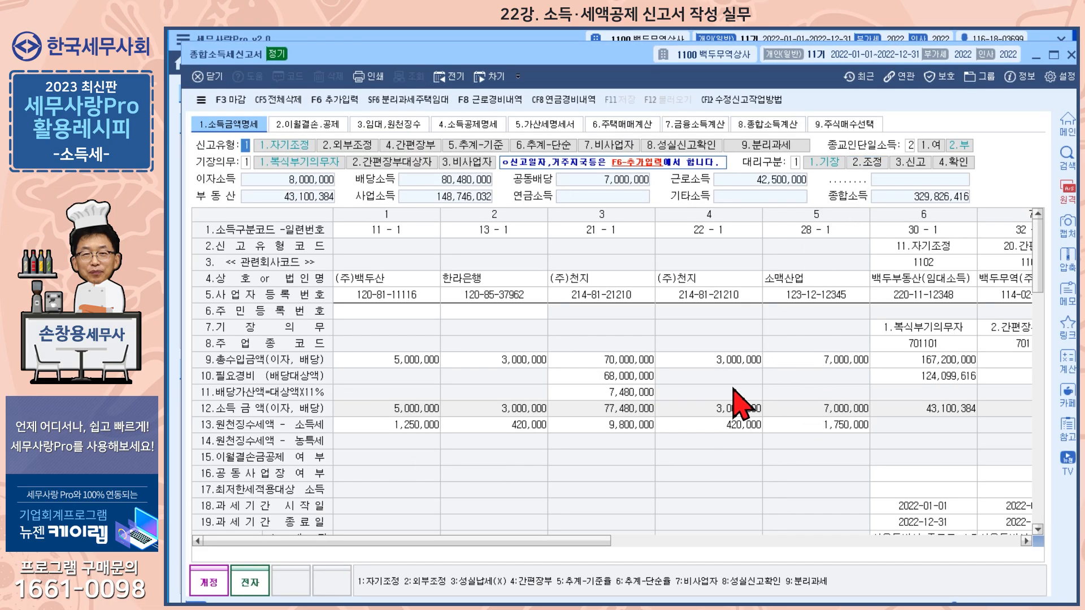
{"action": "left_click", "coordinate": [486, 126]}
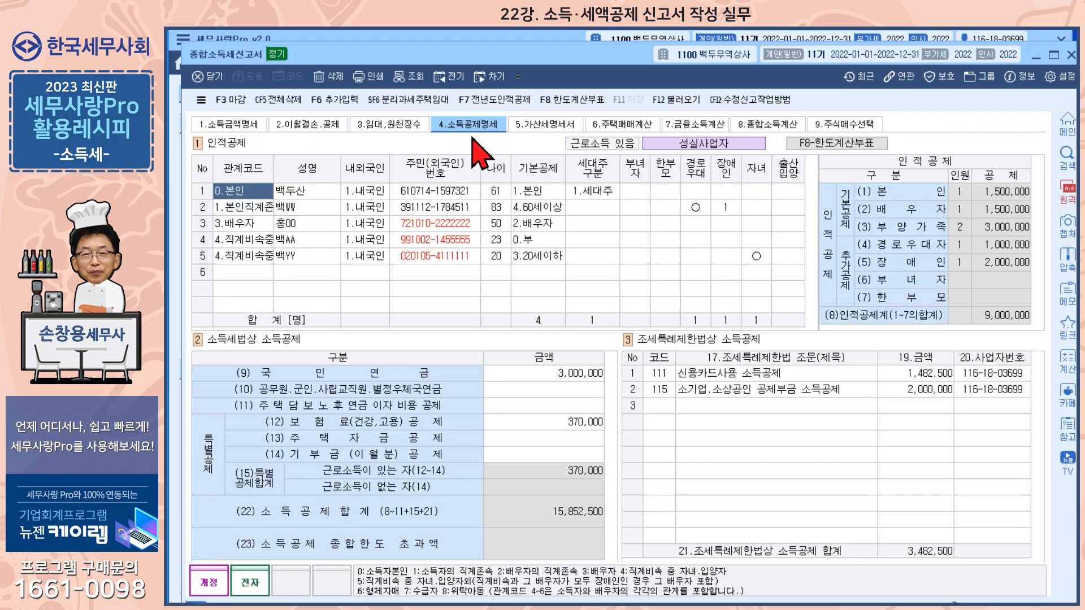
{"action": "left_click", "coordinate": [676, 100]}
{"action": "left_click", "coordinate": [591, 418]}
Review the tax credit entries for 종합소득계산 and the options for loading them from the 소득공제신고서, cancelling the import.
{"action": "left_click", "coordinate": [779, 146]}
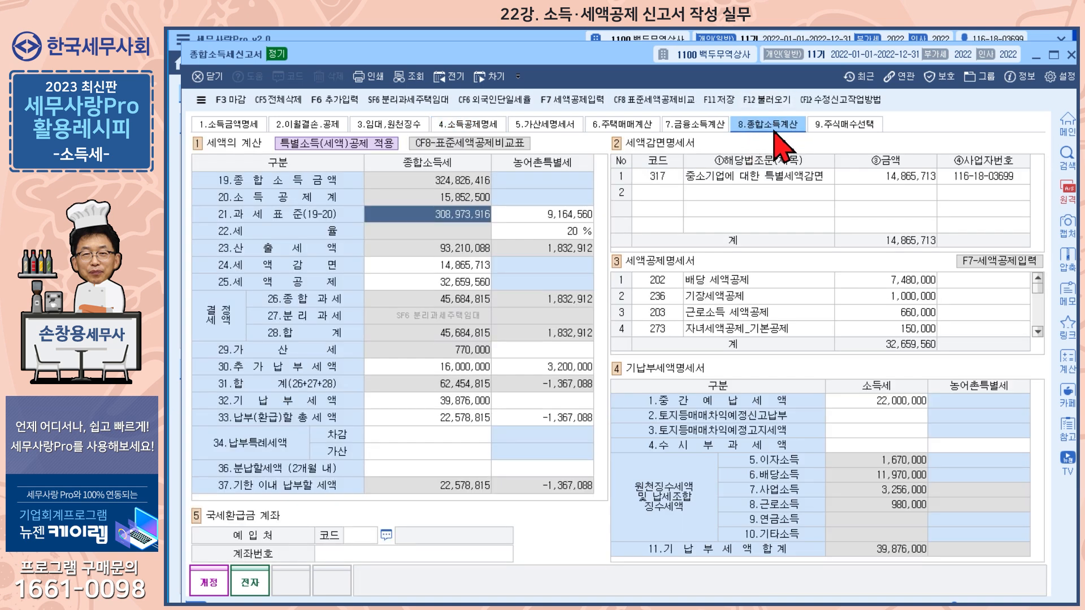
{"action": "left_click", "coordinate": [1008, 265]}
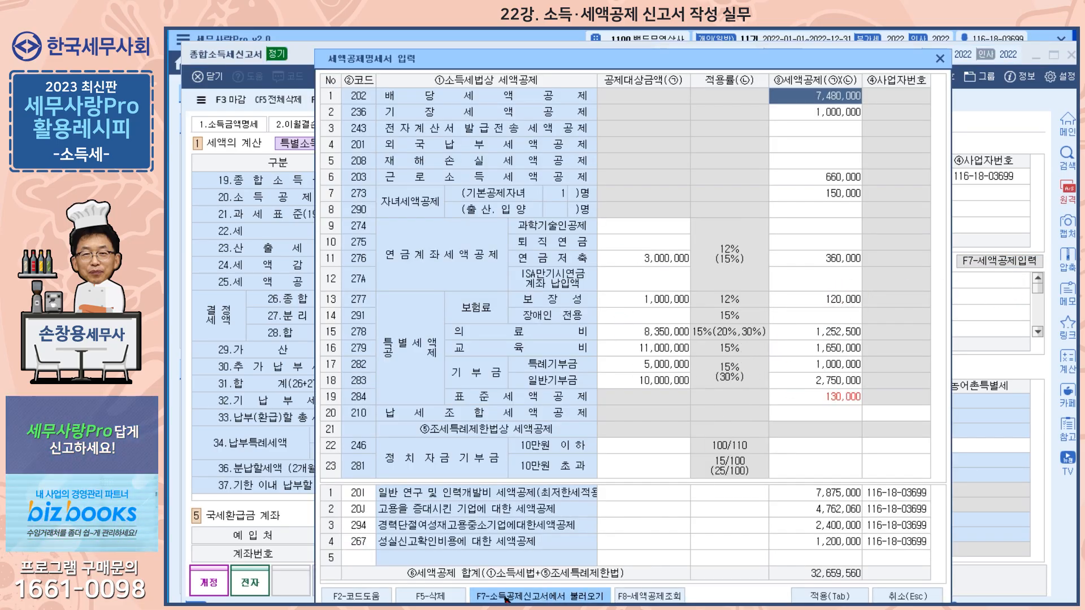
{"action": "left_click", "coordinate": [561, 596]}
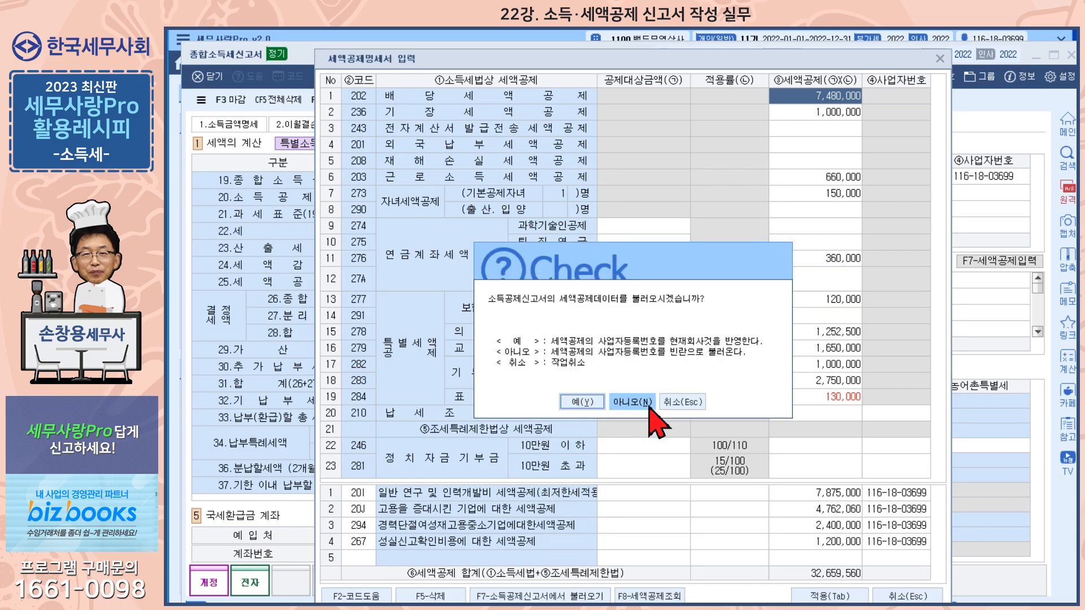
{"action": "left_click", "coordinate": [686, 405]}
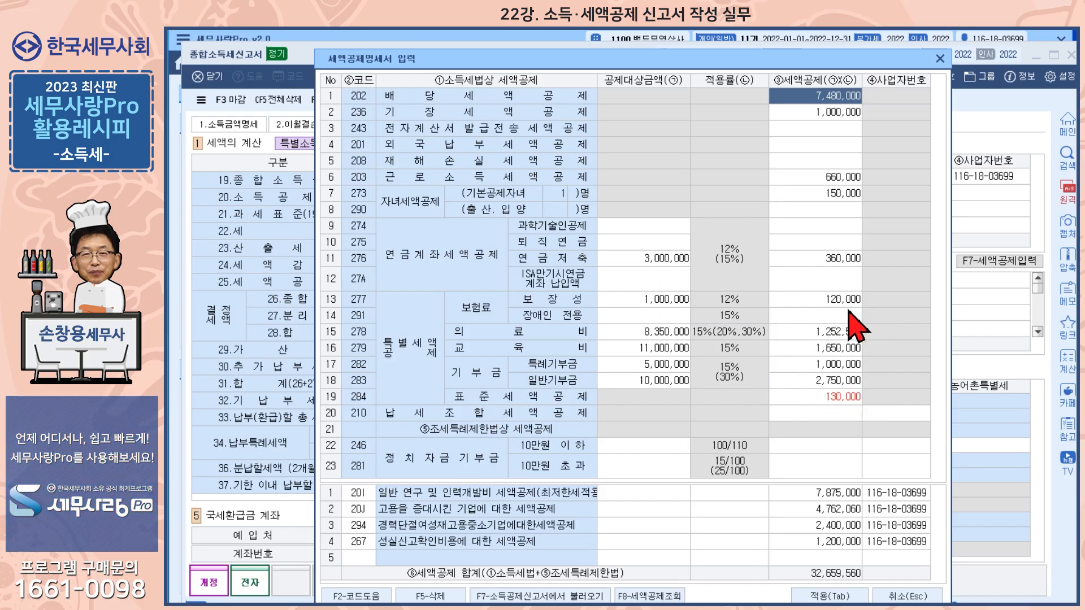
{"action": "left_click", "coordinate": [939, 59]}
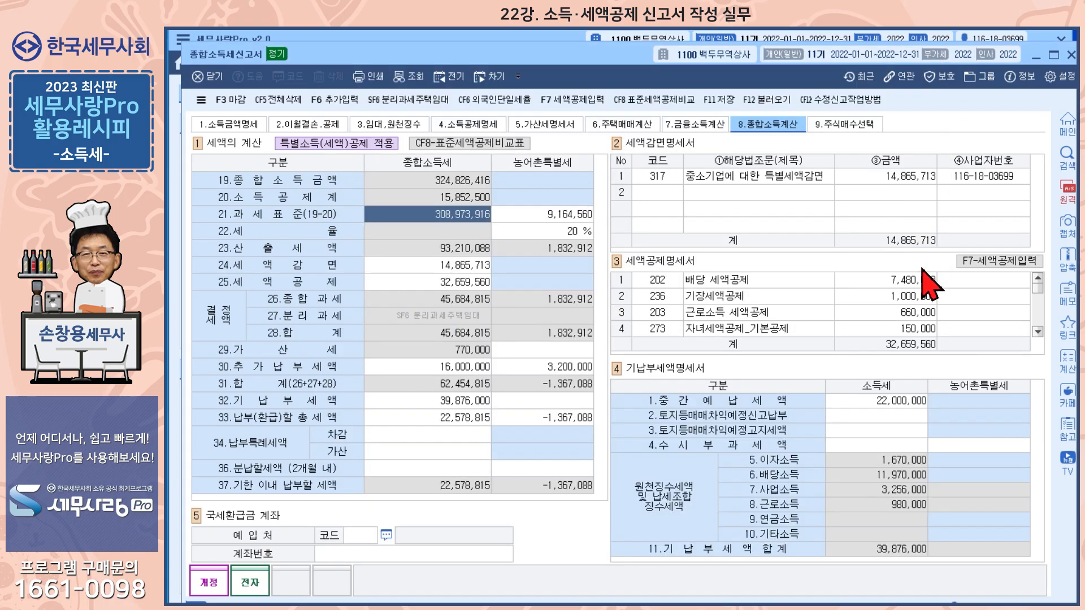